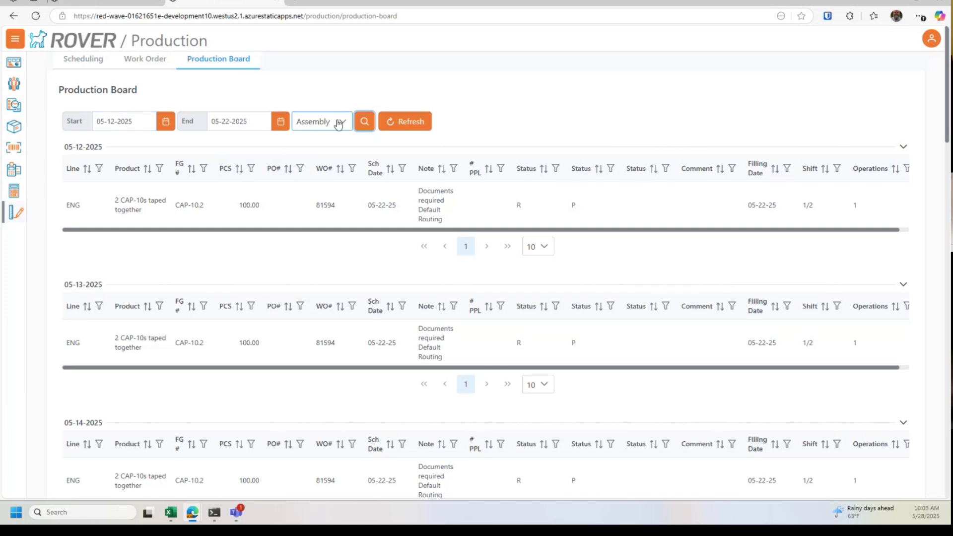
Check the Scheduling page, and filter the Production Board to the range 05-12-2025 through 05-22-2025.
{"action": "left_click", "coordinate": [88, 60]}
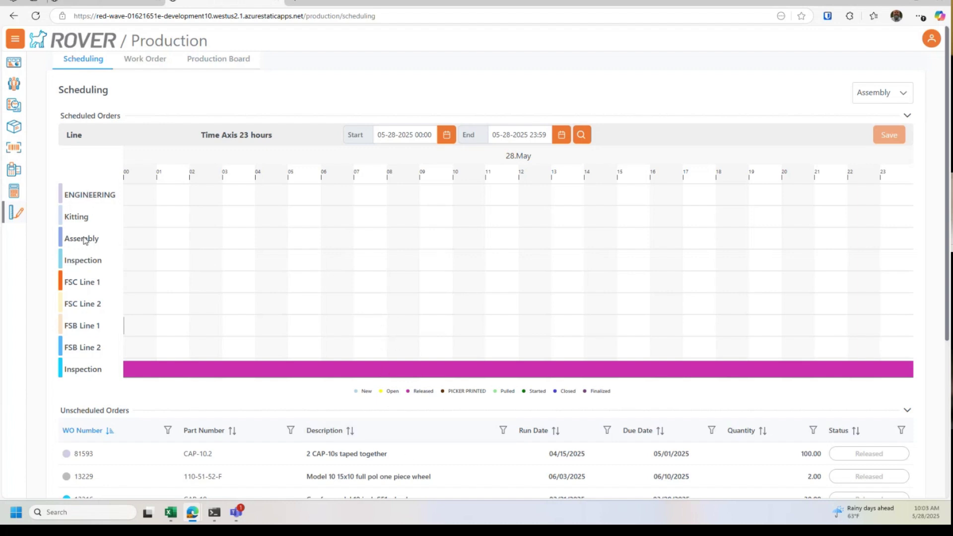
{"action": "left_click", "coordinate": [228, 68]}
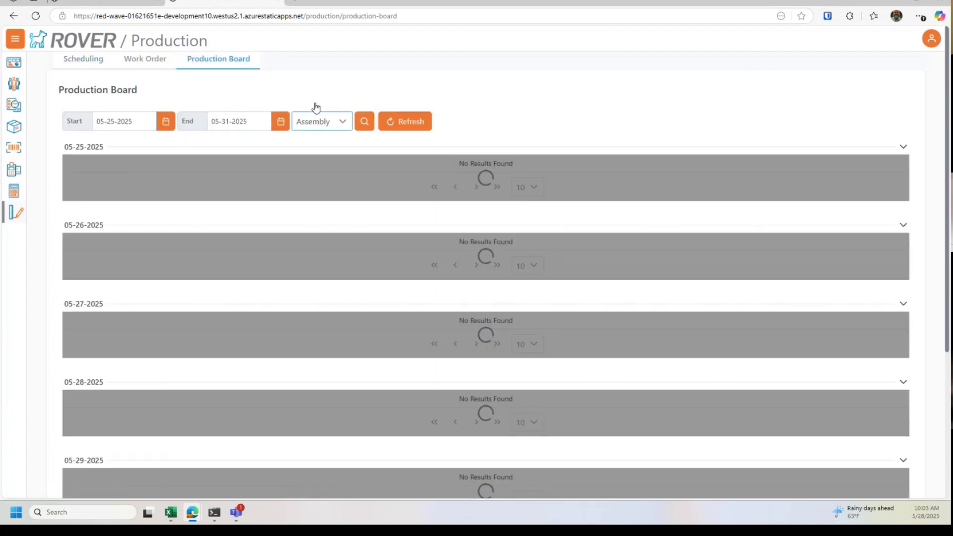
{"action": "left_click", "coordinate": [166, 121]}
{"action": "left_click", "coordinate": [138, 254]}
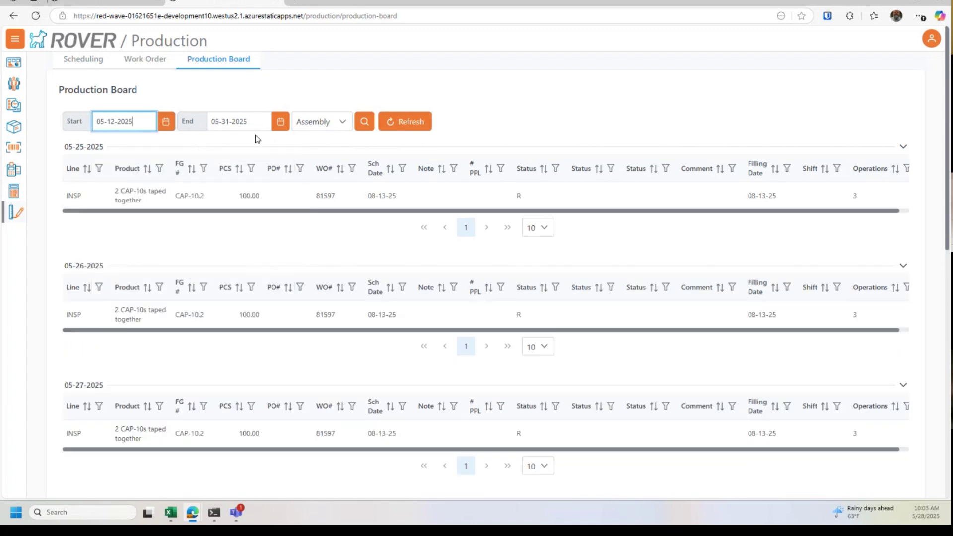
{"action": "left_click", "coordinate": [280, 121]}
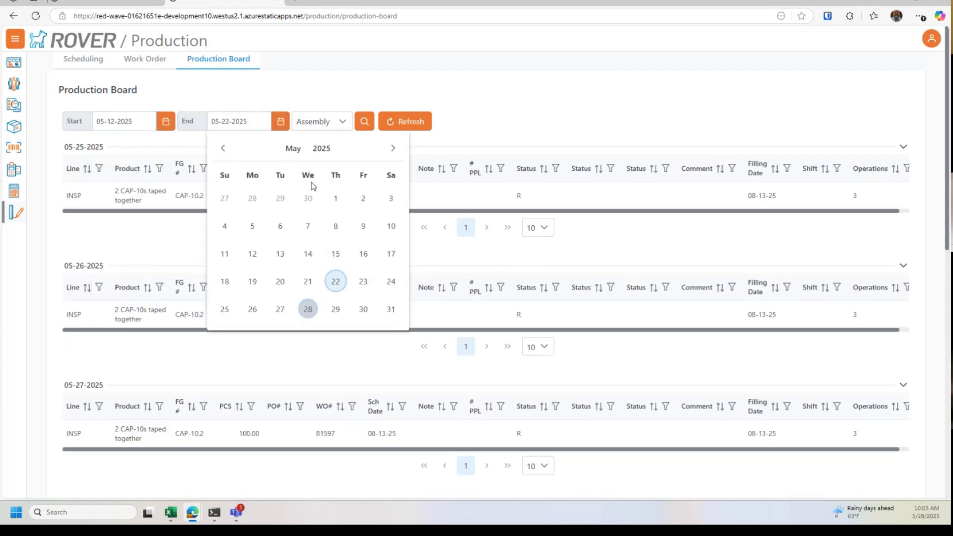
{"action": "left_click", "coordinate": [335, 282]}
{"action": "left_click", "coordinate": [364, 121]}
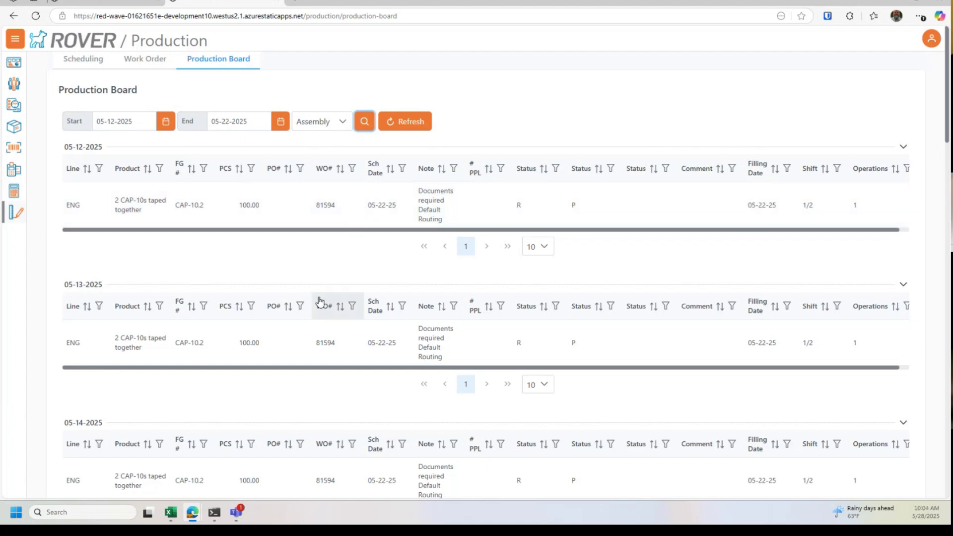
Review the Production Board's daily entries, and open the work order of the ENG line's 05-12-2025 entry.
{"action": "scroll", "coordinate": [320, 300], "scroll_direction": "down", "scroll_amount": 3}
{"action": "scroll", "coordinate": [323, 301], "scroll_direction": "down", "scroll_amount": 5}
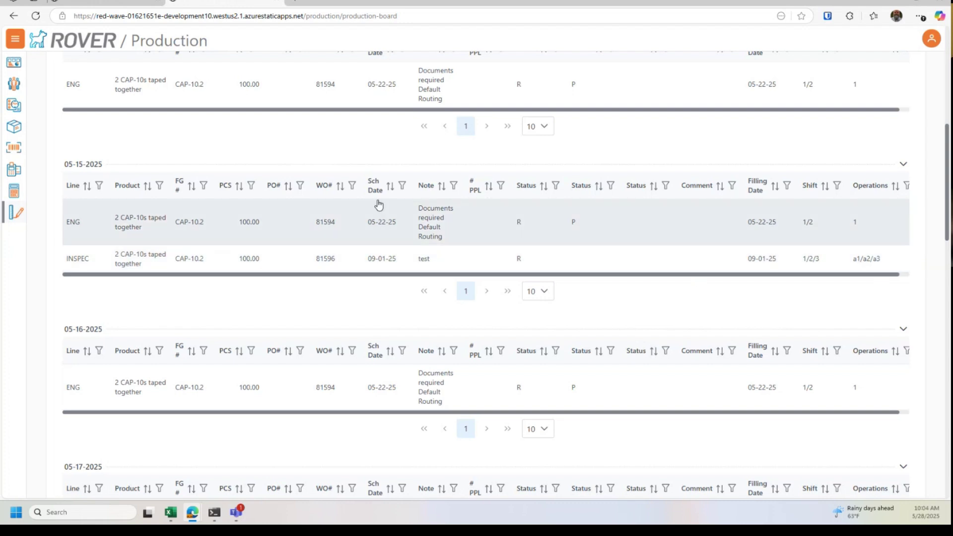
{"action": "scroll", "coordinate": [282, 166], "scroll_direction": "up", "scroll_amount": 4}
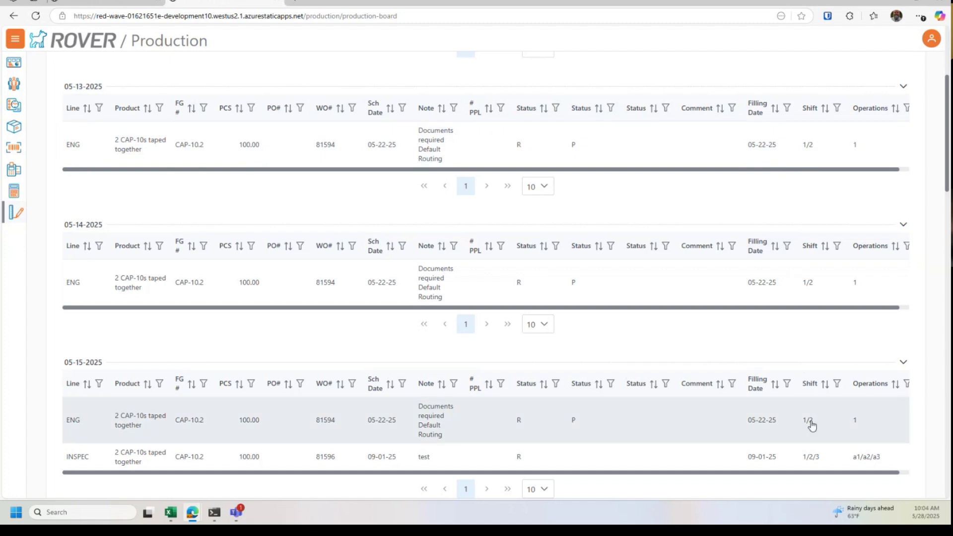
{"action": "scroll", "coordinate": [809, 427], "scroll_direction": "down", "scroll_amount": 1}
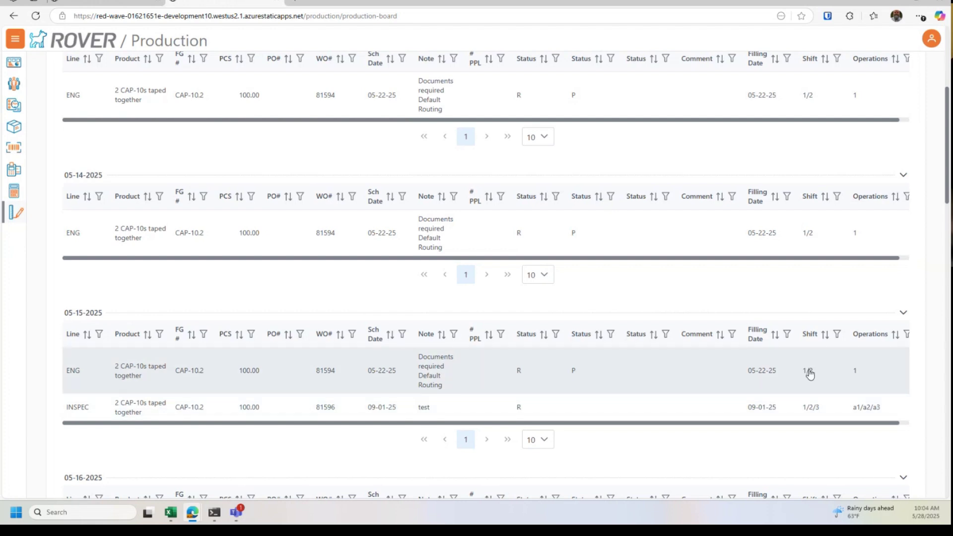
{"action": "scroll", "coordinate": [273, 293], "scroll_direction": "up", "scroll_amount": 5}
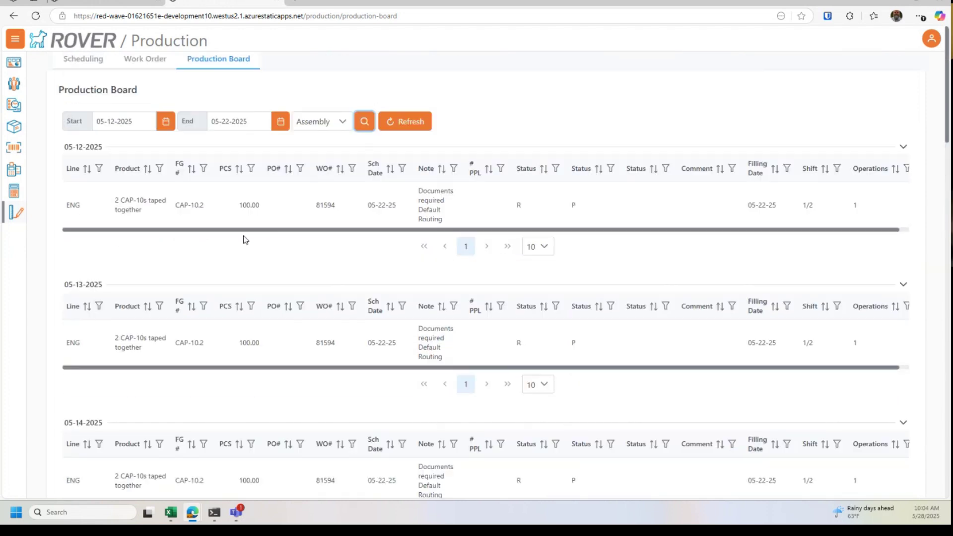
{"action": "left_click", "coordinate": [122, 207]}
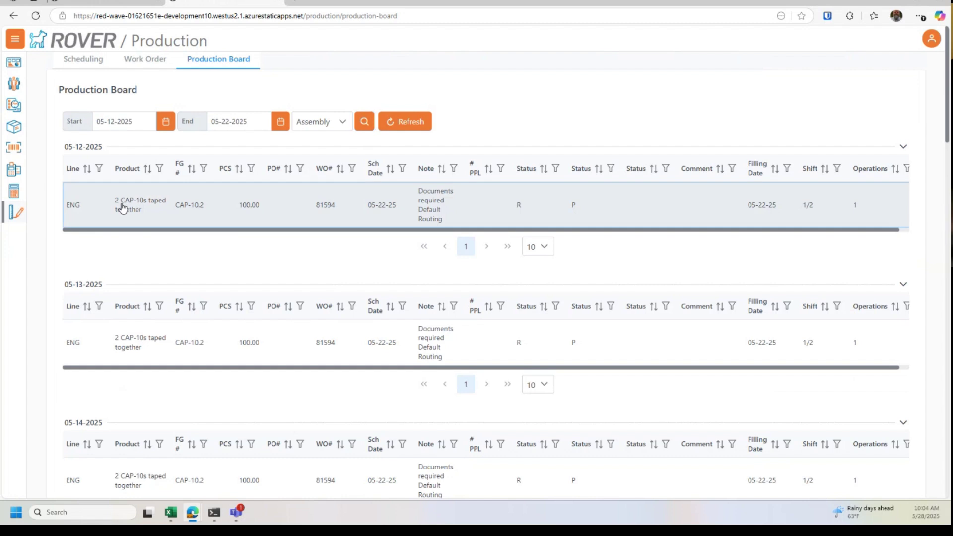
{"action": "double_click", "coordinate": [123, 207]}
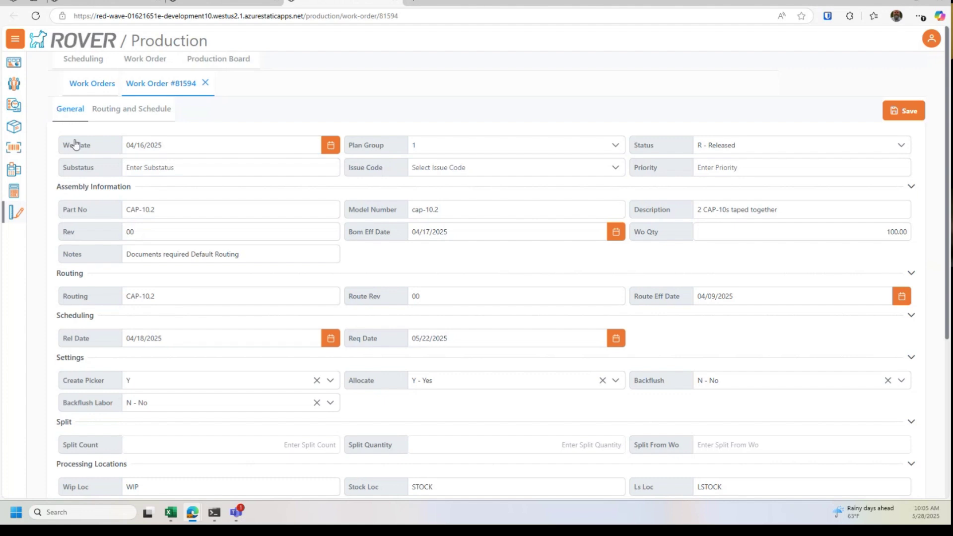
Review the work order's general details, and expand the ENG operation 1 in its routing and schedule.
{"action": "scroll", "coordinate": [169, 278], "scroll_direction": "down", "scroll_amount": 5}
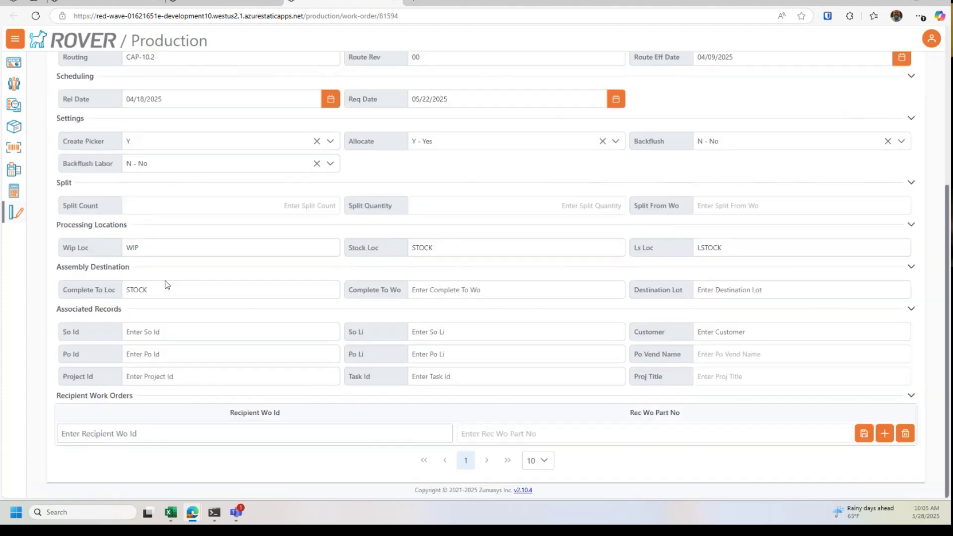
{"action": "scroll", "coordinate": [167, 284], "scroll_direction": "up", "scroll_amount": 5}
{"action": "left_click", "coordinate": [158, 114]}
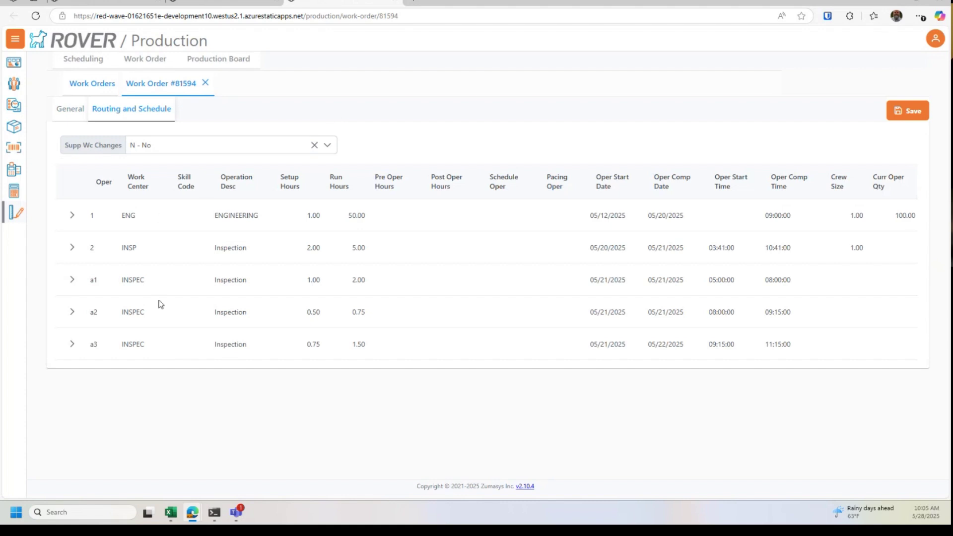
{"action": "left_click", "coordinate": [72, 215]}
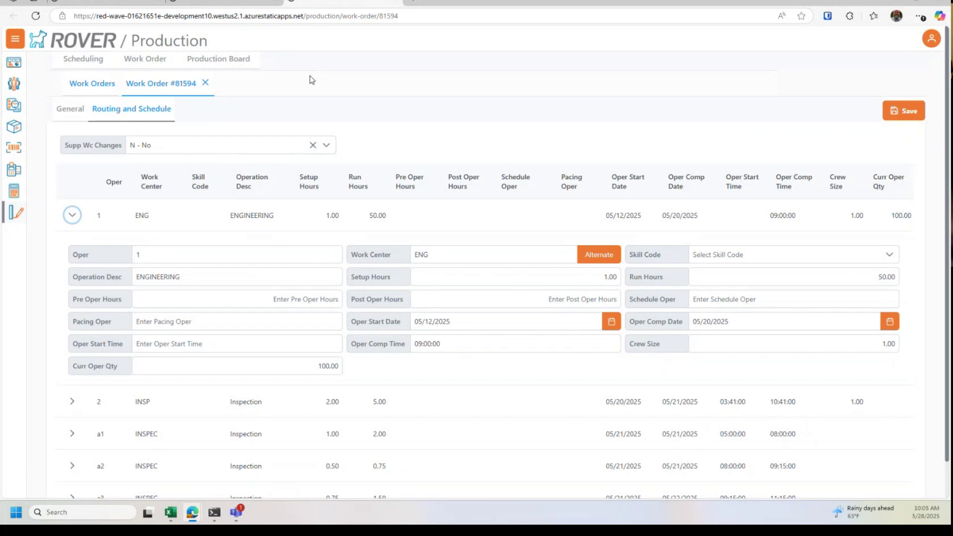
Return to the Production Board and review the entries for the following days.
{"action": "left_click", "coordinate": [201, 2]}
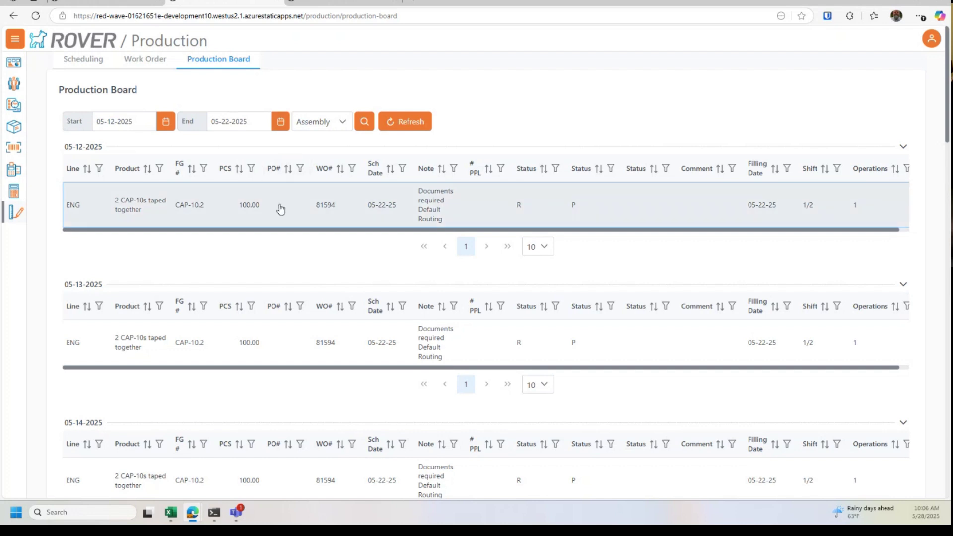
{"action": "scroll", "coordinate": [293, 233], "scroll_direction": "down", "scroll_amount": 2}
{"action": "scroll", "coordinate": [248, 323], "scroll_direction": "down", "scroll_amount": 4}
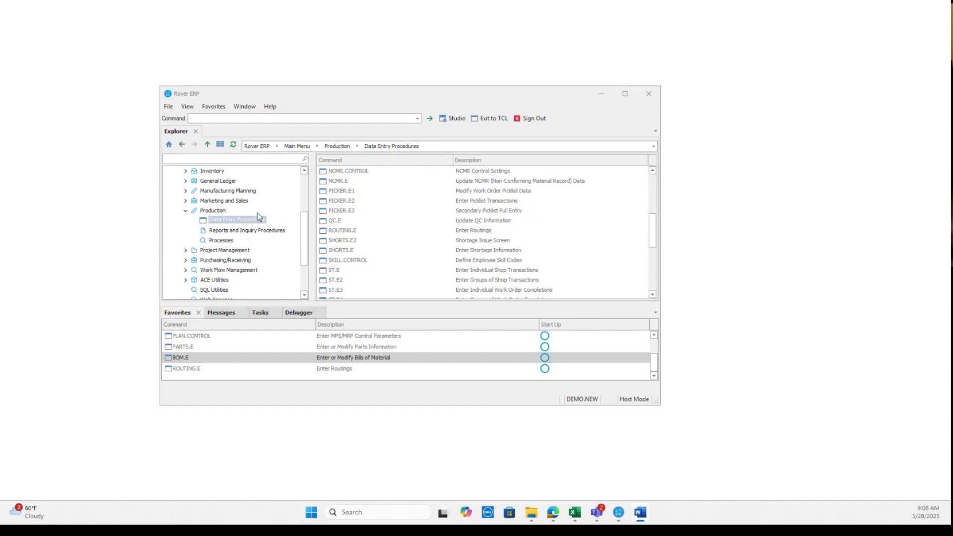
In Rover ERP, view the manufacturing calendar with MC.CONTROL and close it.
{"action": "left_click", "coordinate": [318, 120]}
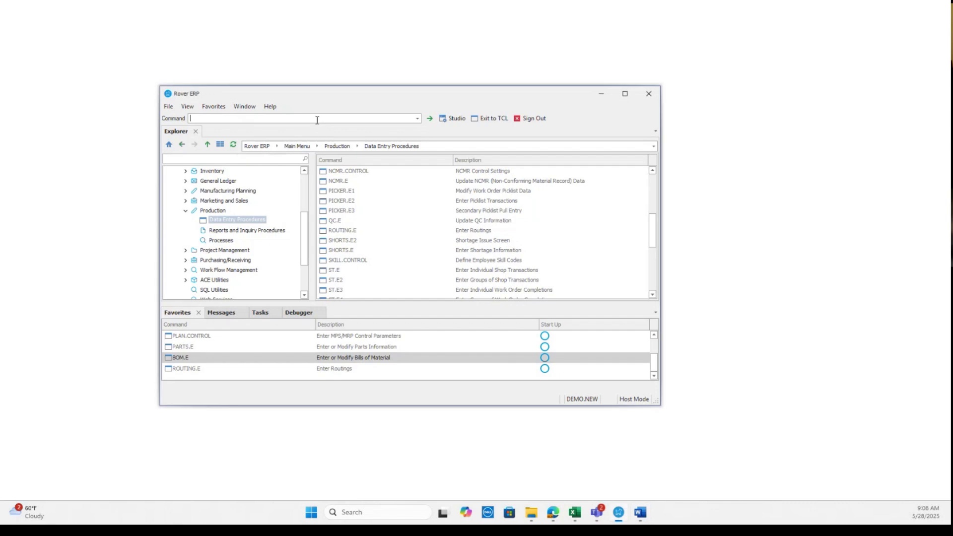
{"action": "type", "text": "mc.cont"}
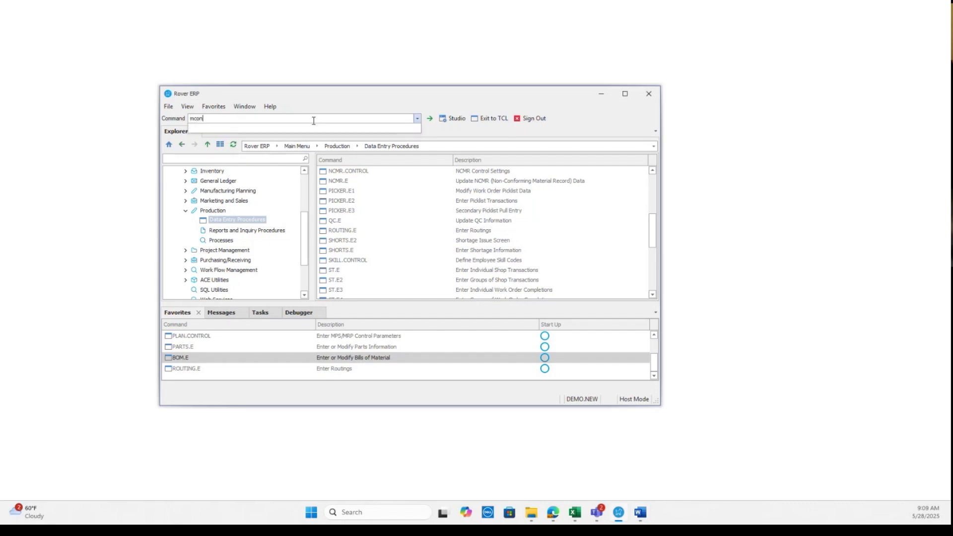
{"action": "type", "text": "rol"}
{"action": "key", "text": "Return"}
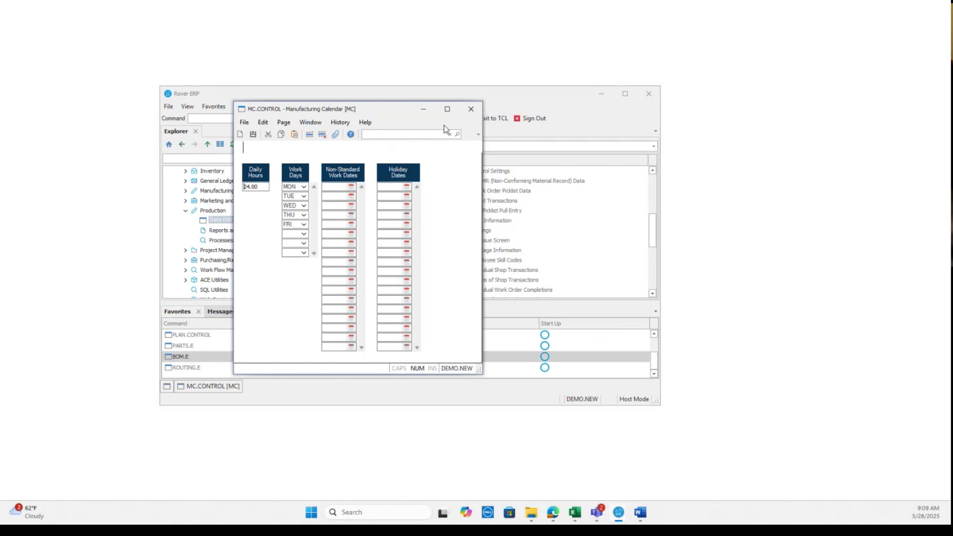
{"action": "left_click", "coordinate": [468, 111]}
{"action": "left_click", "coordinate": [469, 110]}
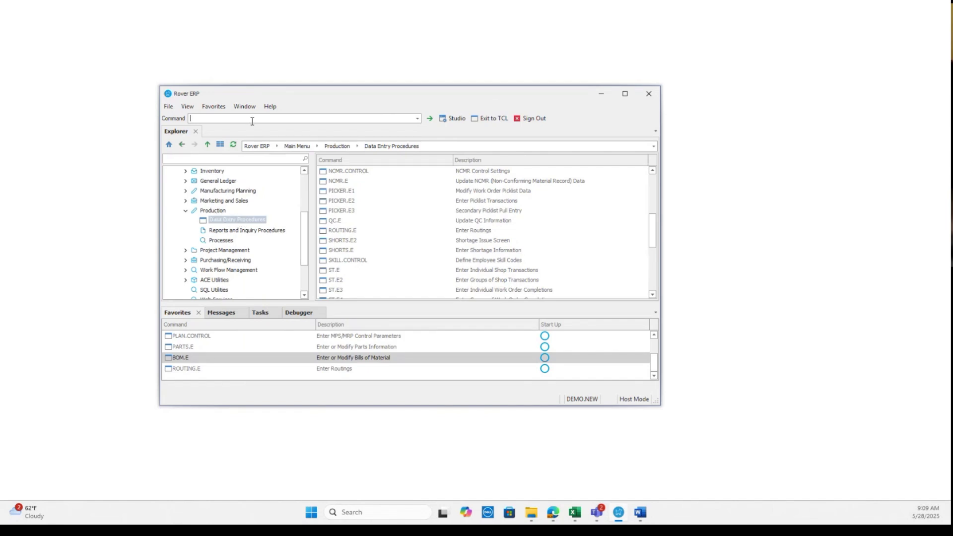
Open the labor control settings with LABOR.CONTROL and move their window clear of the data entry command list.
{"action": "type", "text": "labor.control"}
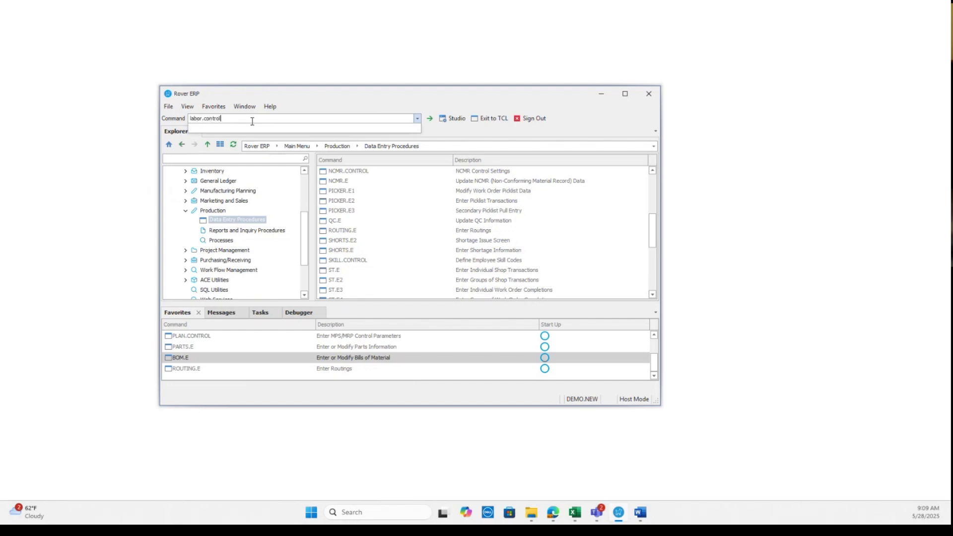
{"action": "key", "text": "Return"}
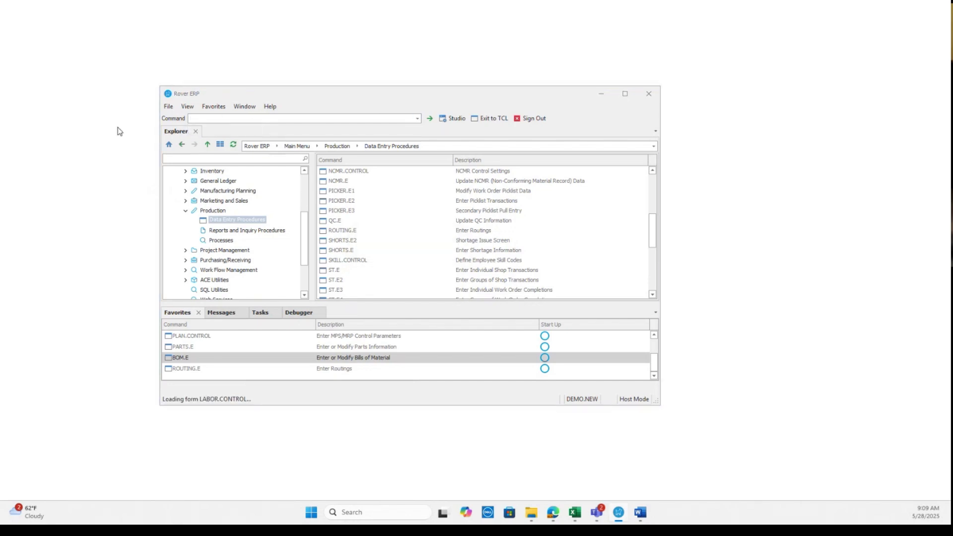
{"action": "left_click_drag", "start_coordinate": [166, 113], "coordinate": [436, 109]}
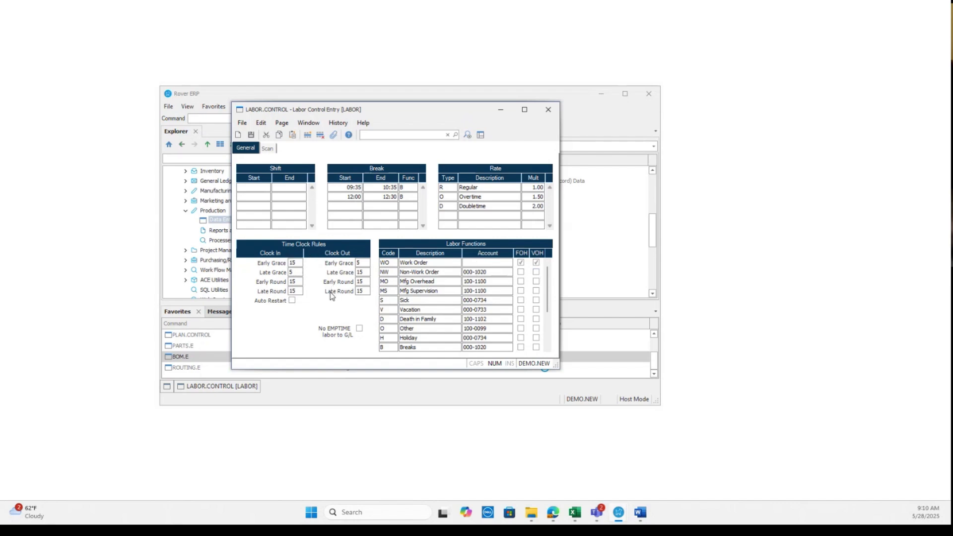
{"action": "left_click_drag", "start_coordinate": [411, 110], "coordinate": [657, 131]}
{"action": "scroll", "coordinate": [408, 235], "scroll_direction": "up", "scroll_amount": 1}
{"action": "scroll", "coordinate": [407, 235], "scroll_direction": "up", "scroll_amount": 1}
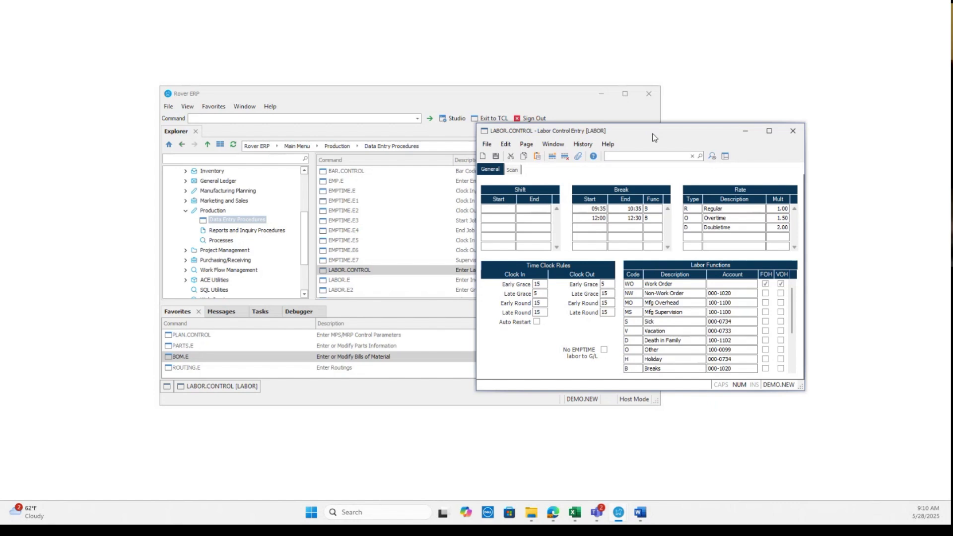
{"action": "left_click_drag", "start_coordinate": [652, 133], "coordinate": [695, 131]}
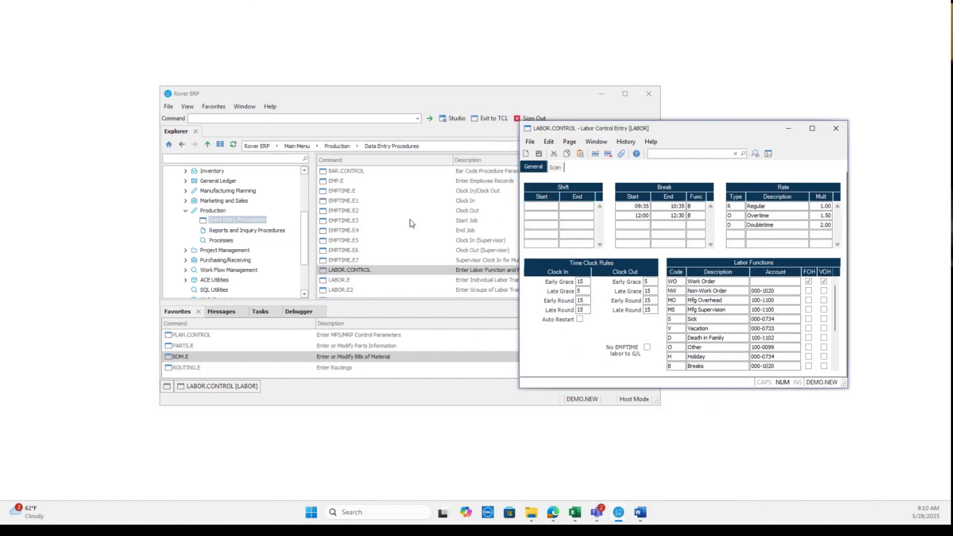
View the Start Job form (EMPTIME.E3), and close both it and the labor control settings.
{"action": "left_click", "coordinate": [355, 221]}
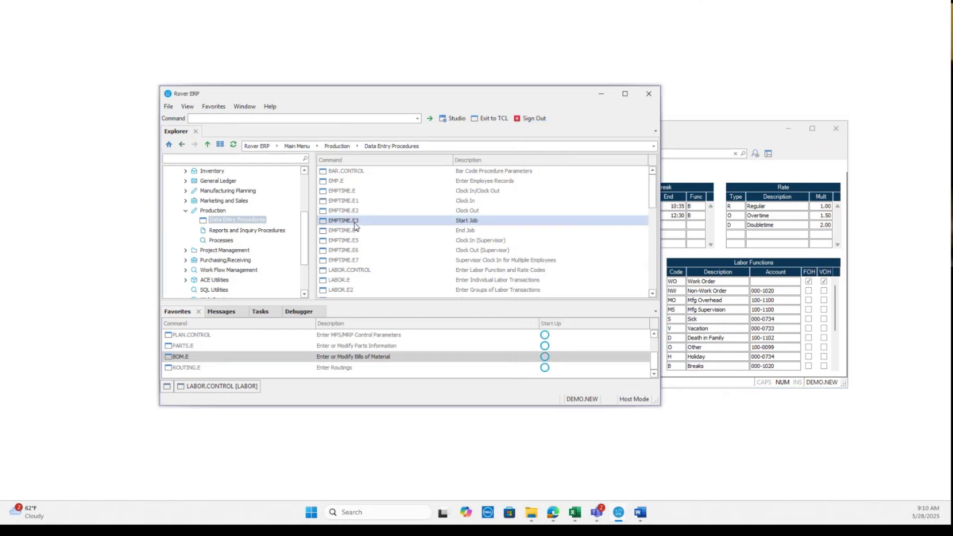
{"action": "double_click", "coordinate": [355, 221]}
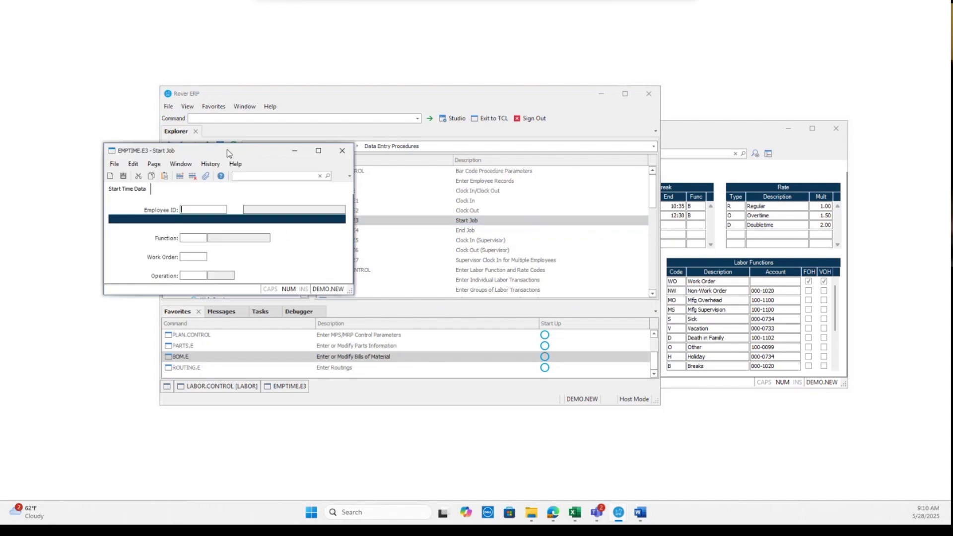
{"action": "left_click_drag", "start_coordinate": [227, 150], "coordinate": [296, 189]}
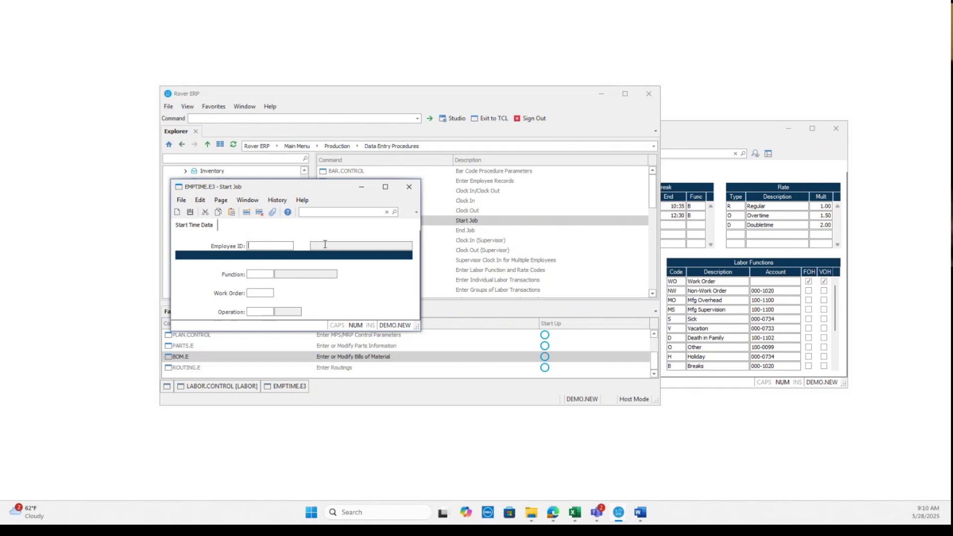
{"action": "left_click", "coordinate": [408, 189]}
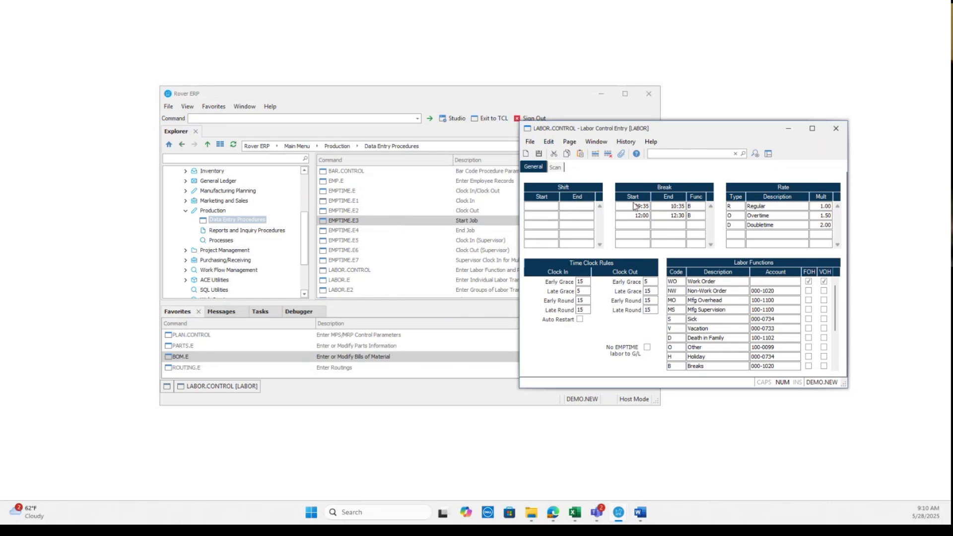
{"action": "left_click", "coordinate": [836, 128]}
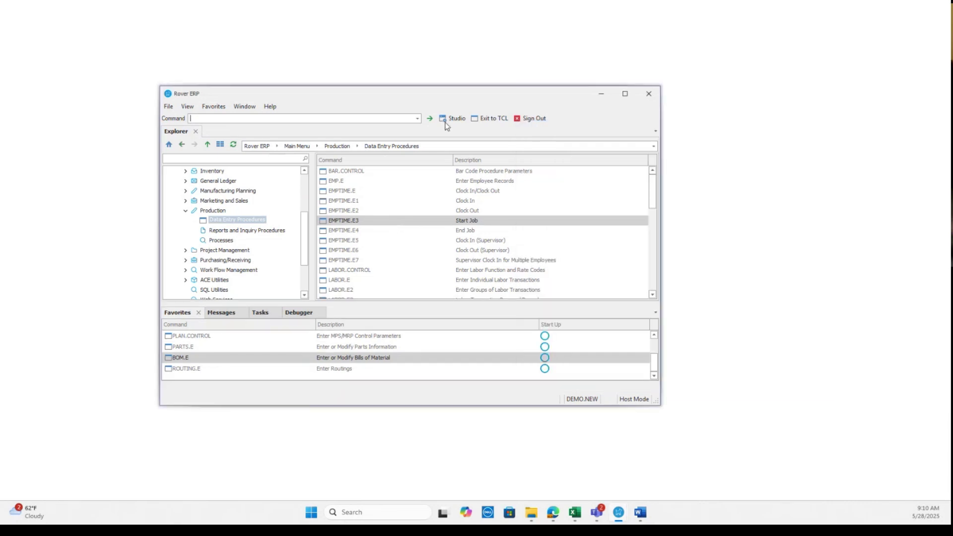
Open the work center entry form with WC.E and load work center DSAW.
{"action": "left_click", "coordinate": [374, 120]}
{"action": "type", "text": "wc.e"}
{"action": "key", "text": "Return"}
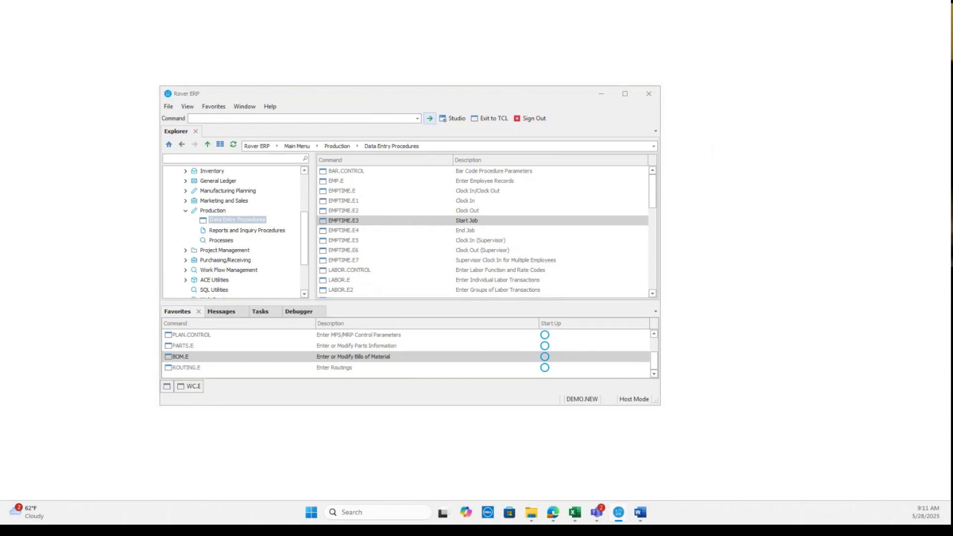
{"action": "left_click_drag", "start_coordinate": [479, 140], "coordinate": [422, 141]}
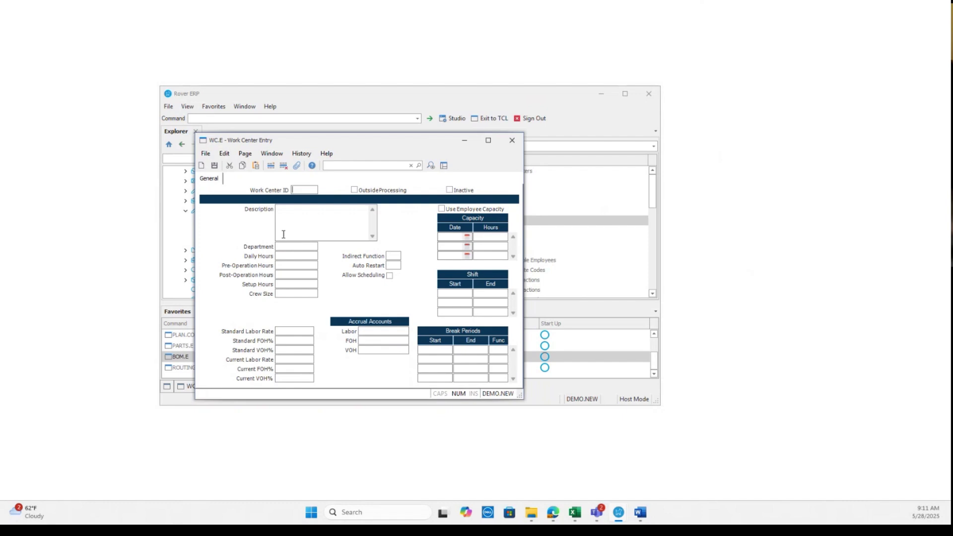
{"action": "type", "text": "cut"}
{"action": "key", "text": "Return"}
{"action": "left_click", "coordinate": [201, 165]}
{"action": "type", "text": "dsw"}
{"action": "type", "text": "a"}
{"action": "key", "text": "Return"}
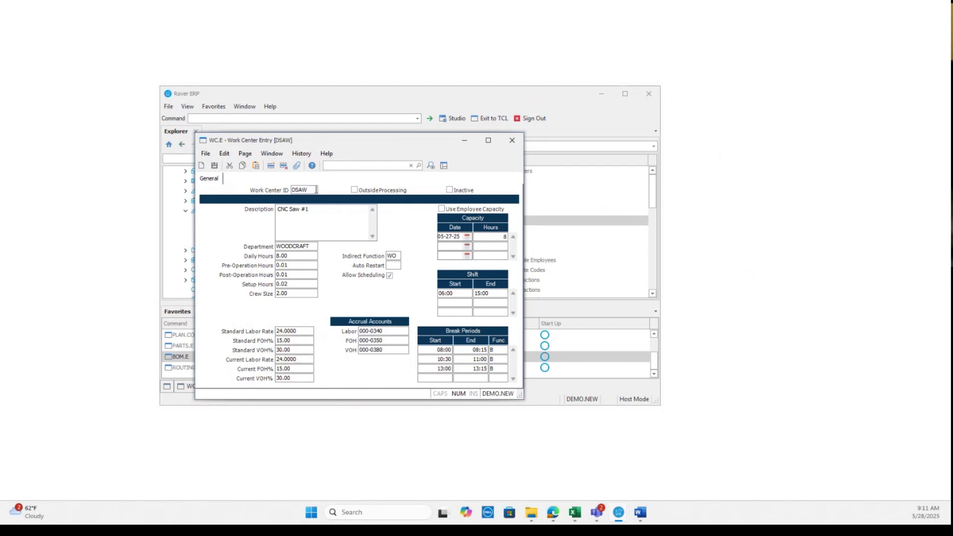
Examine DSAW's pre-operation hours, setup hours, crew size, standard labor rate and Allow Scheduling option, and close the form.
{"action": "double_click", "coordinate": [306, 265]}
{"action": "key", "text": "Tab"}
{"action": "left_click", "coordinate": [291, 283]}
{"action": "left_click", "coordinate": [315, 293]}
{"action": "left_click", "coordinate": [303, 331]}
{"action": "left_click", "coordinate": [392, 277]}
{"action": "left_click", "coordinate": [389, 276]}
{"action": "left_click", "coordinate": [514, 141]}
{"action": "left_click", "coordinate": [430, 289]}
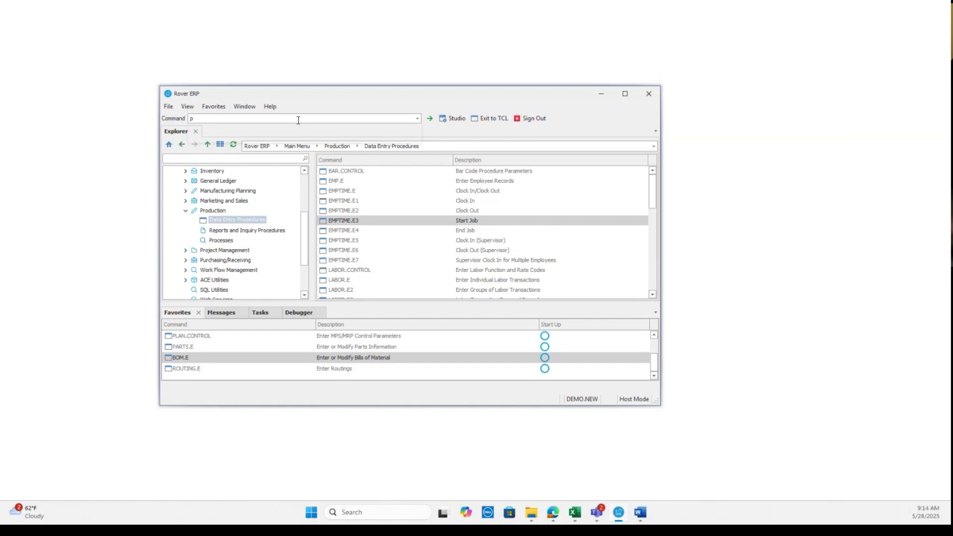
Open the parts master entry form with PARTS.E and load part WDT-OAK-06X03.
{"action": "type", "text": "parts.e"}
{"action": "key", "text": "Return"}
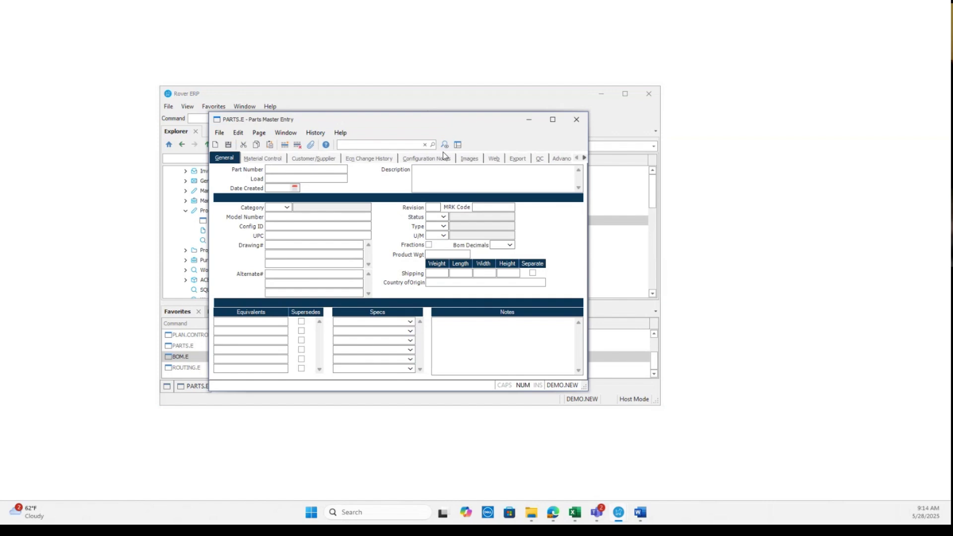
{"action": "type", "text": "wdt"}
{"action": "key", "text": "Return"}
{"action": "key", "text": "Return"}
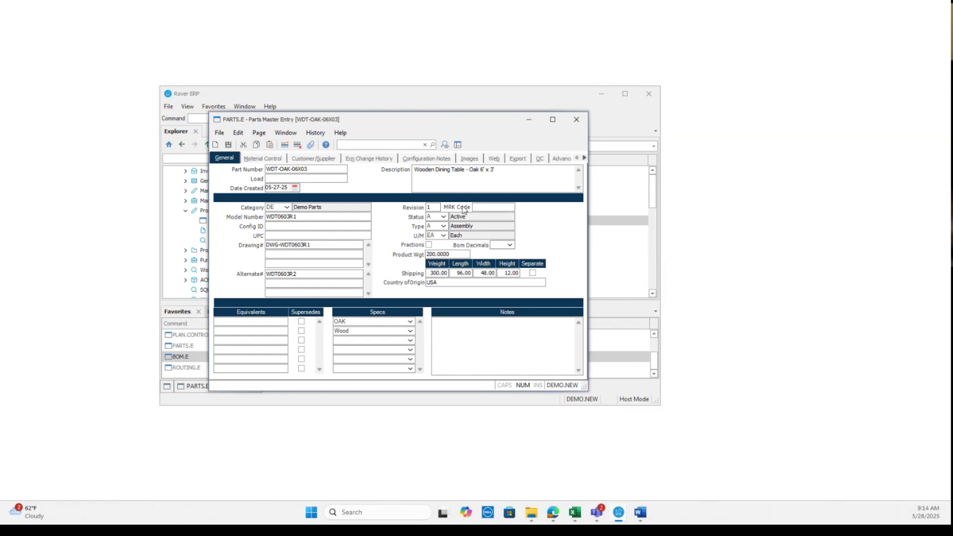
Review the part's Type choices and its primary and alternate routing IDs in the material control settings.
{"action": "left_click", "coordinate": [444, 227]}
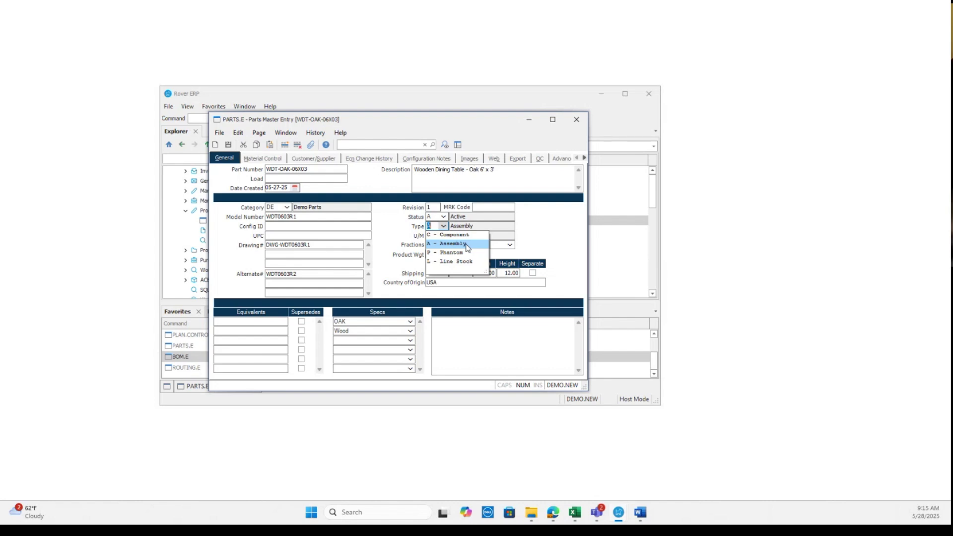
{"action": "left_click", "coordinate": [533, 225]}
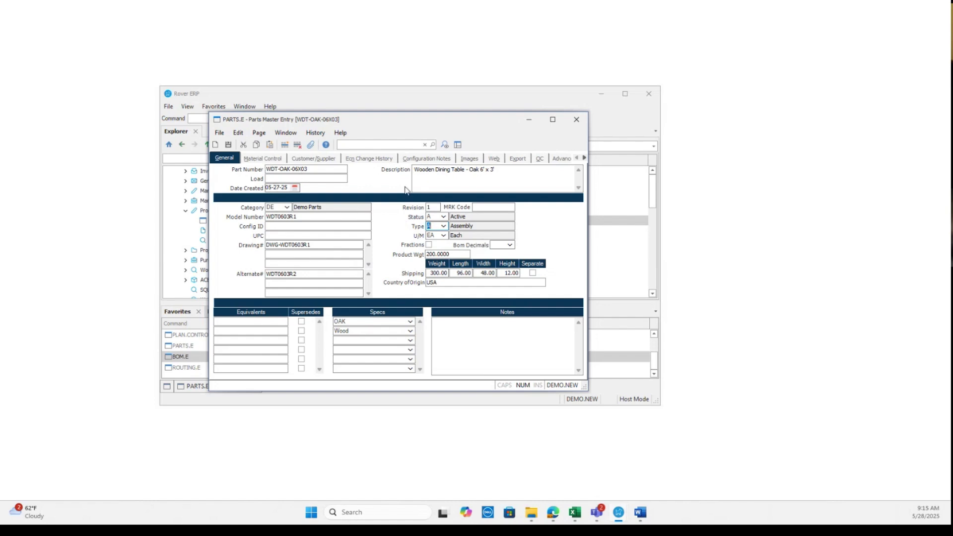
{"action": "left_click", "coordinate": [271, 160]}
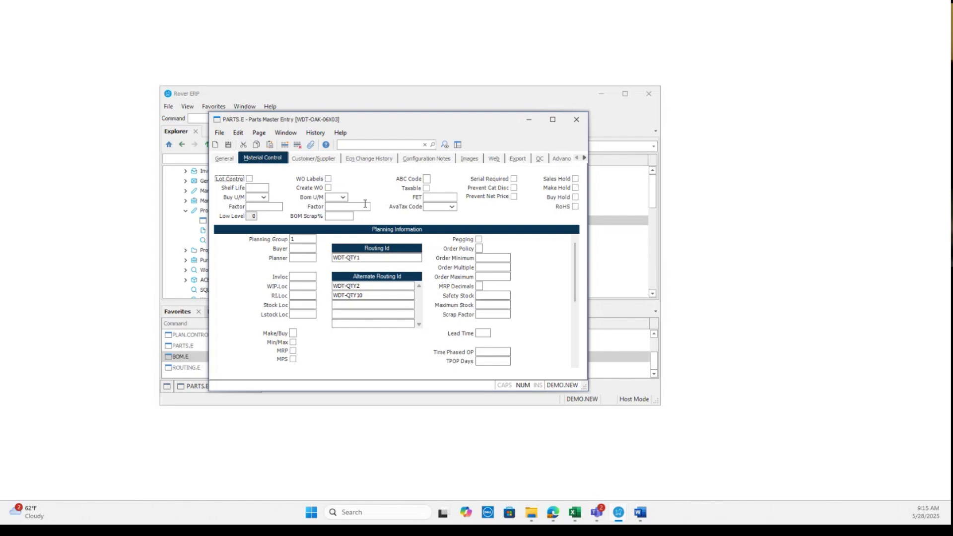
{"action": "left_click_drag", "start_coordinate": [386, 258], "coordinate": [335, 258]}
{"action": "left_click_drag", "start_coordinate": [367, 287], "coordinate": [333, 296]}
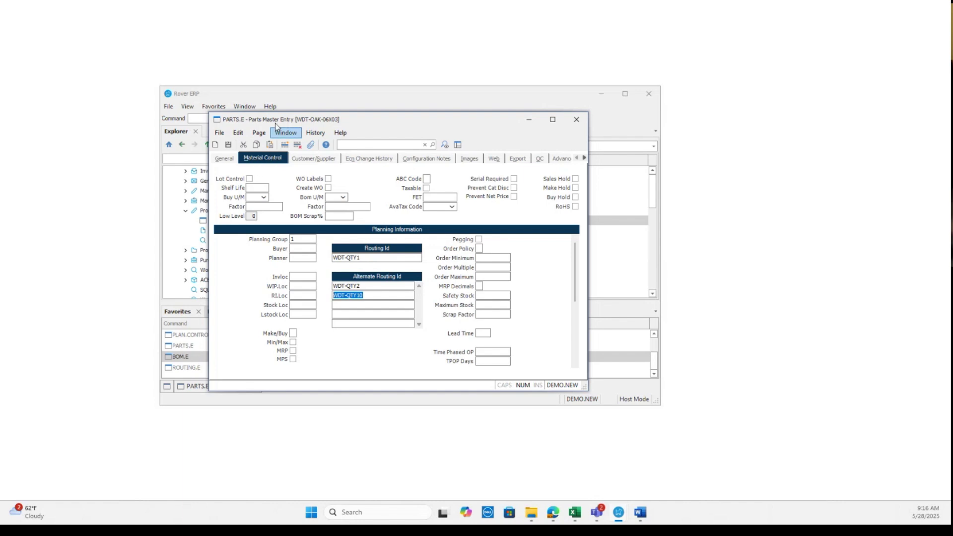
Open the bill of material form with BOM.E, reposition and enlarge its window, and load assembly WDT-OAK-06X03.
{"action": "left_click", "coordinate": [289, 108]}
{"action": "type", "text": "bom.e"}
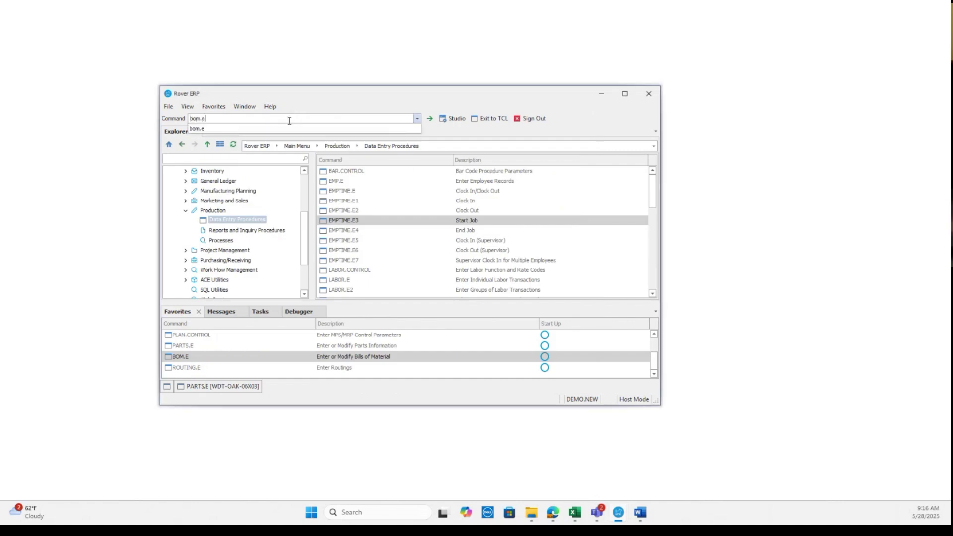
{"action": "key", "text": "Return"}
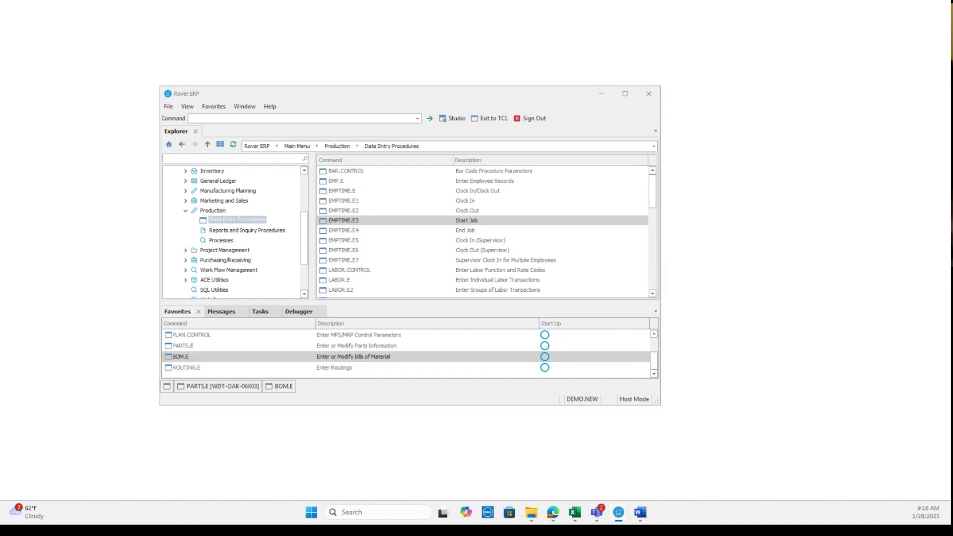
{"action": "left_click_drag", "start_coordinate": [1, 80], "coordinate": [493, 79]}
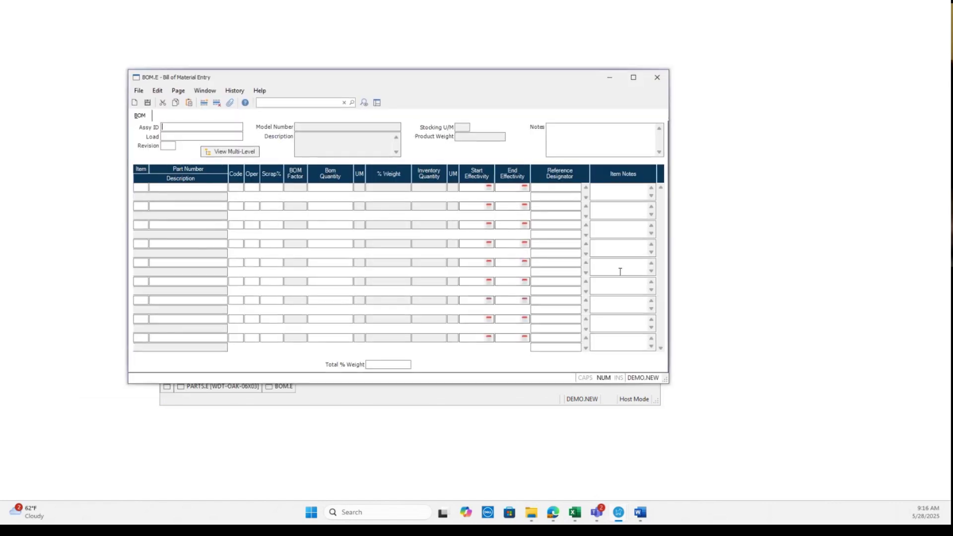
{"action": "left_click_drag", "start_coordinate": [666, 372], "coordinate": [738, 414]}
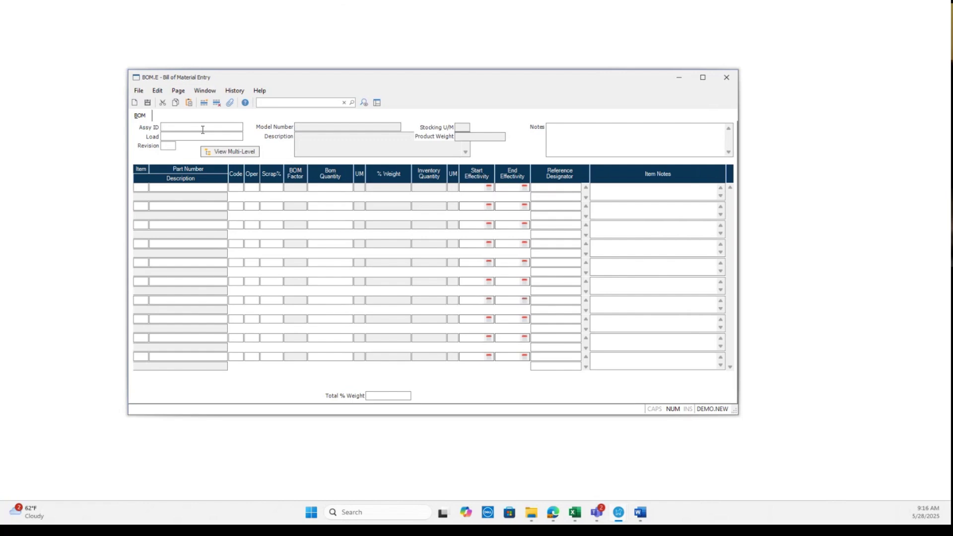
{"action": "type", "text": "wdt"}
{"action": "key", "text": "Return"}
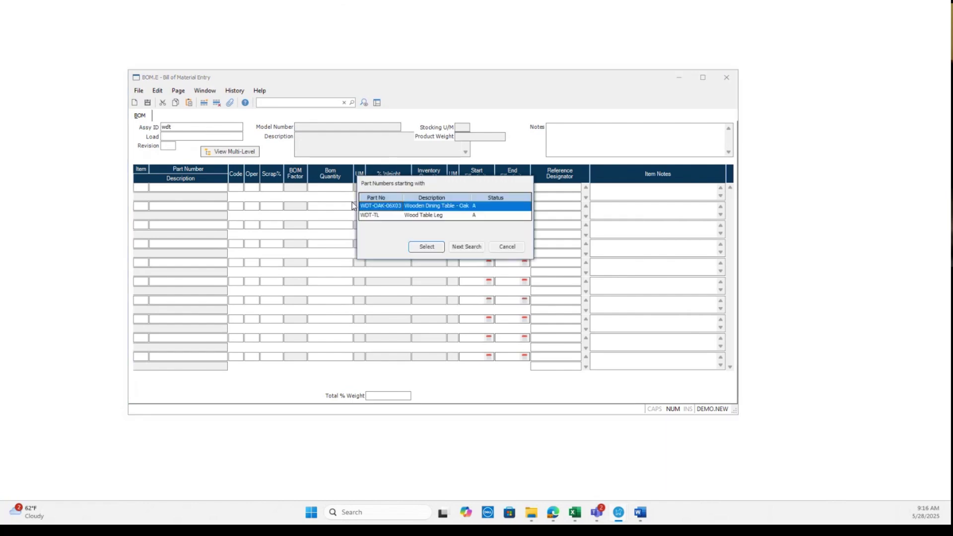
{"action": "double_click", "coordinate": [387, 209]}
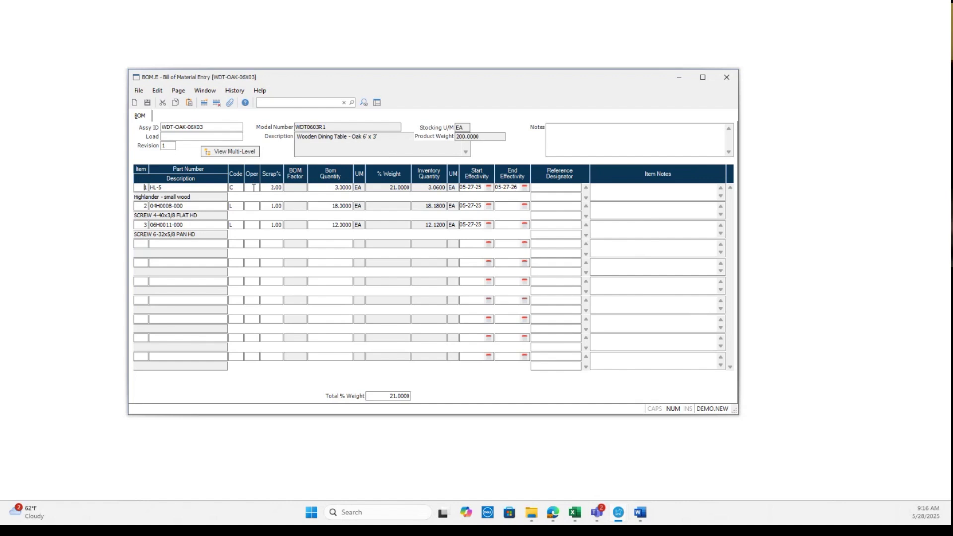
Examine the bill of material's scrap percentage, quantities, % weight, product weight and total weight, and close it and the parts form.
{"action": "left_click", "coordinate": [277, 187]}
{"action": "left_click", "coordinate": [349, 187]}
{"action": "left_click", "coordinate": [425, 187]}
{"action": "left_click", "coordinate": [425, 187]}
{"action": "left_click", "coordinate": [274, 185]}
{"action": "left_click_drag", "start_coordinate": [213, 127], "coordinate": [165, 127]}
{"action": "left_click", "coordinate": [380, 188]}
{"action": "left_click", "coordinate": [455, 137]}
{"action": "left_click_drag", "start_coordinate": [389, 396], "coordinate": [413, 396]}
{"action": "left_click", "coordinate": [726, 86]}
{"action": "left_click", "coordinate": [573, 124]}
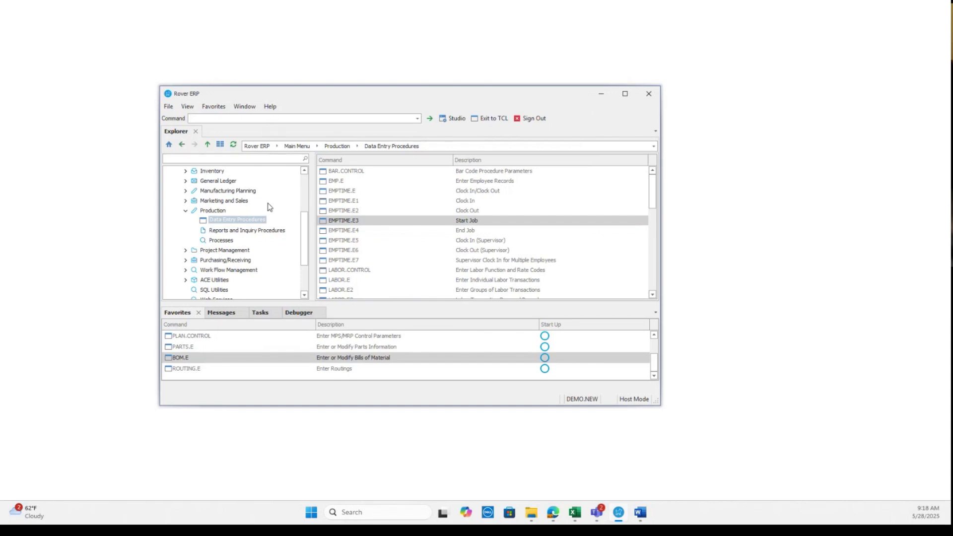
Browse the Engineering data entry procedures, looking at BOM.E and the engineering change notice entry command ECN.E.
{"action": "scroll", "coordinate": [268, 213], "scroll_direction": "up", "scroll_amount": 1}
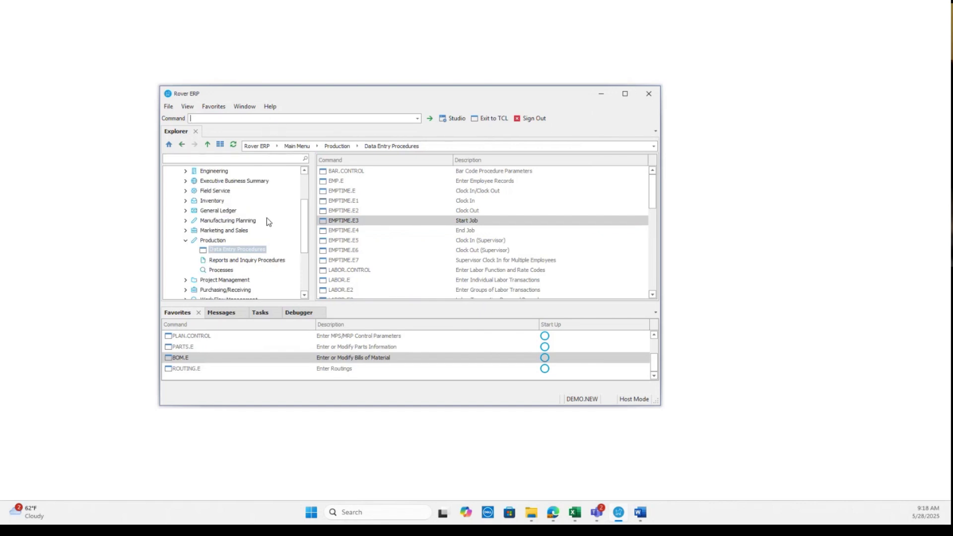
{"action": "left_click", "coordinate": [213, 171]}
{"action": "double_click", "coordinate": [341, 174]}
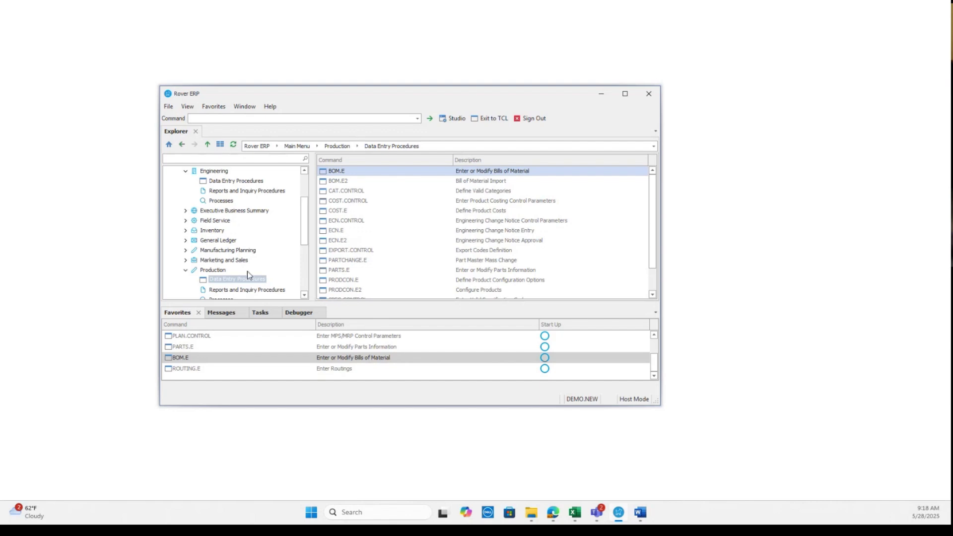
{"action": "scroll", "coordinate": [251, 241], "scroll_direction": "up", "scroll_amount": 2}
{"action": "left_click", "coordinate": [240, 241]}
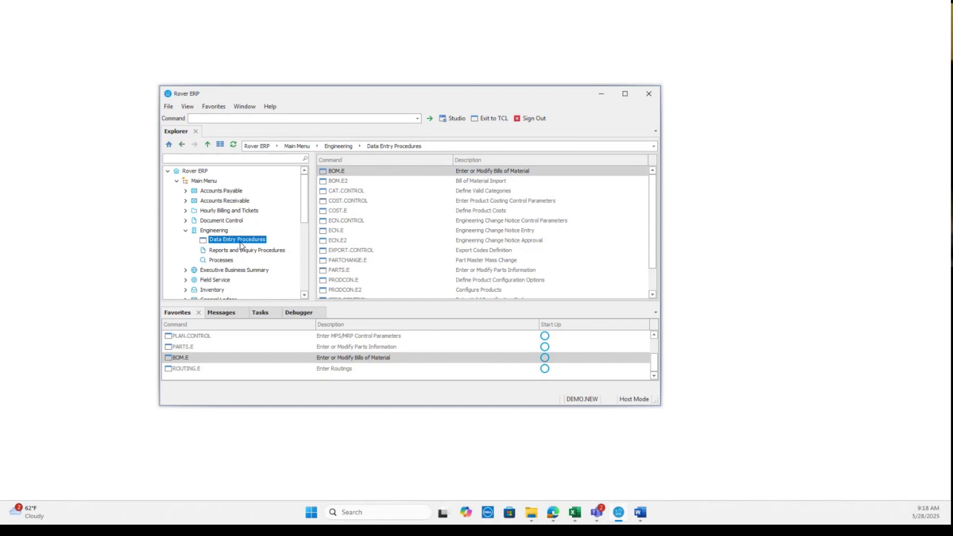
{"action": "left_click", "coordinate": [358, 232]}
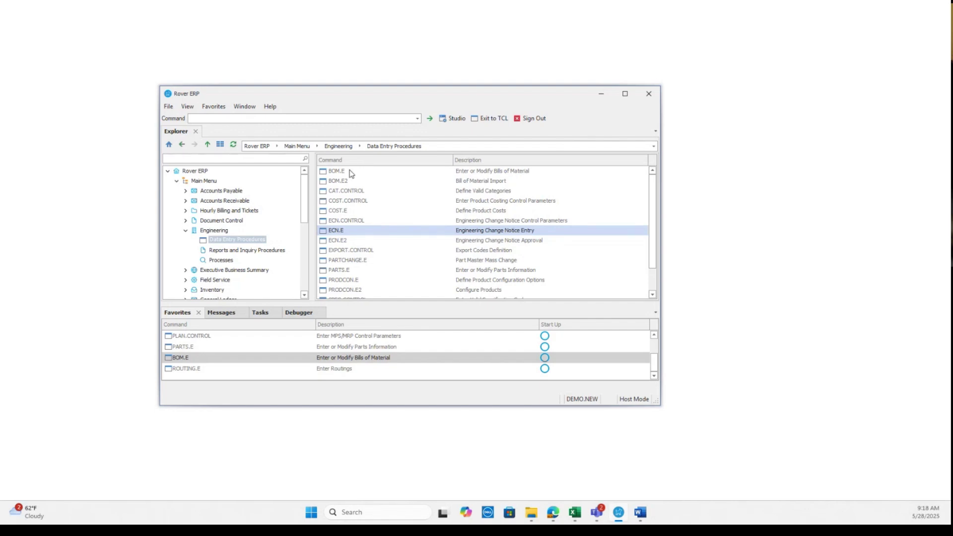
Open the routing entry form with ROUTING.E, move its window aside, and load routing WDT-QTY1.
{"action": "left_click", "coordinate": [321, 118]}
{"action": "type", "text": "routing.e"}
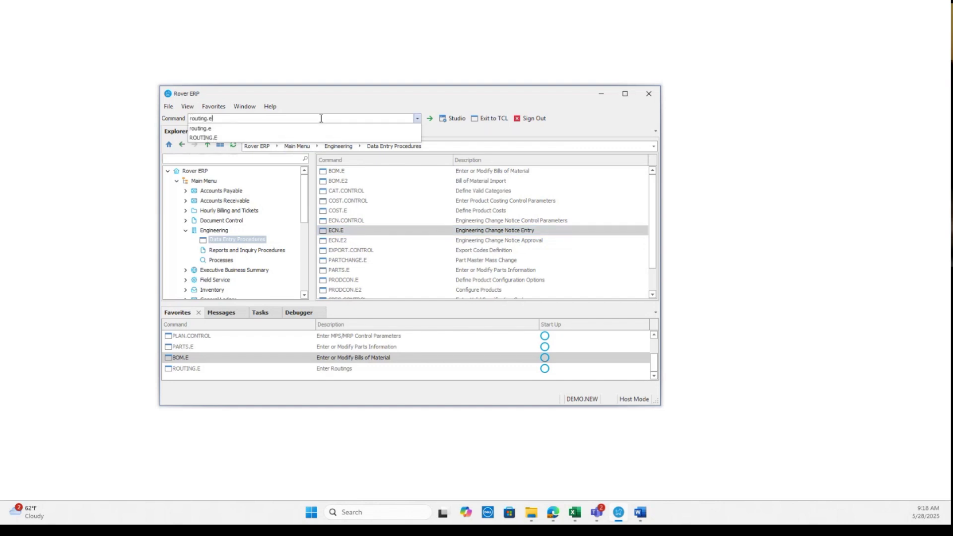
{"action": "key", "text": "Return"}
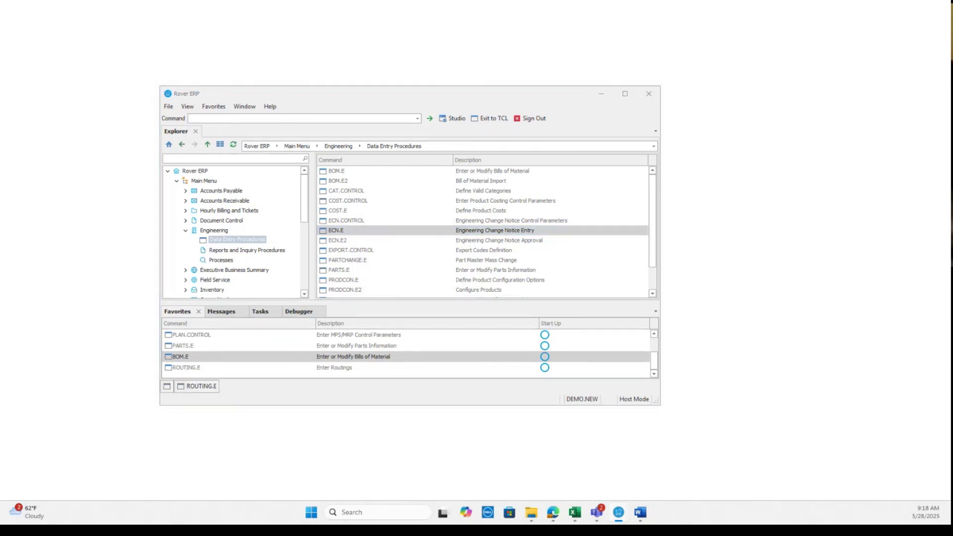
{"action": "left_click_drag", "start_coordinate": [440, 95], "coordinate": [363, 112]}
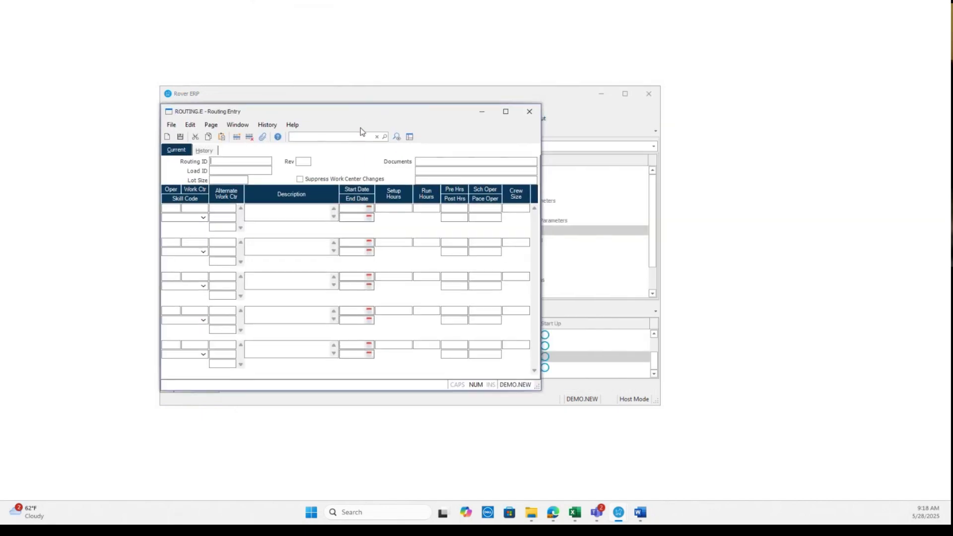
{"action": "type", "text": "wdt"}
{"action": "key", "text": "Return"}
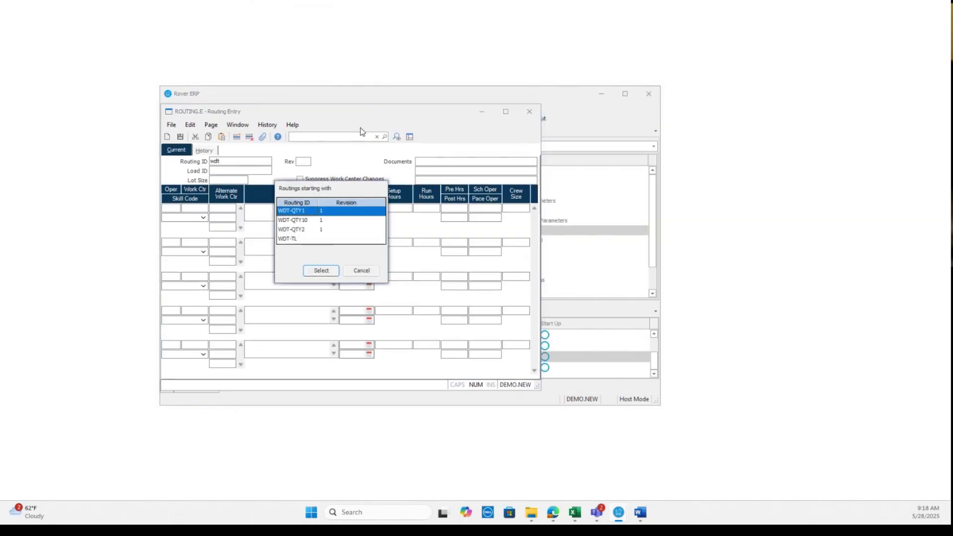
{"action": "double_click", "coordinate": [306, 215]}
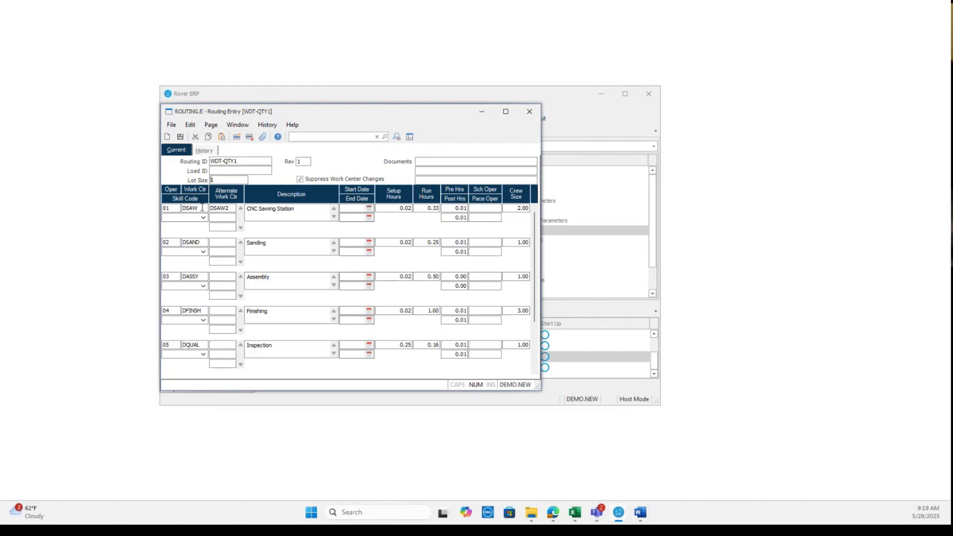
Examine the work center and alternate work center of the CNC Sawing Station operation, and close the routing form.
{"action": "left_click_drag", "start_coordinate": [202, 207], "coordinate": [183, 208]}
{"action": "left_click_drag", "start_coordinate": [229, 207], "coordinate": [212, 212]}
{"action": "left_click", "coordinate": [529, 113]}
Open the work order entry form with WO.E and choose part WDT-OAK-06X03 for a new work order.
{"action": "type", "text": "WO.E"}
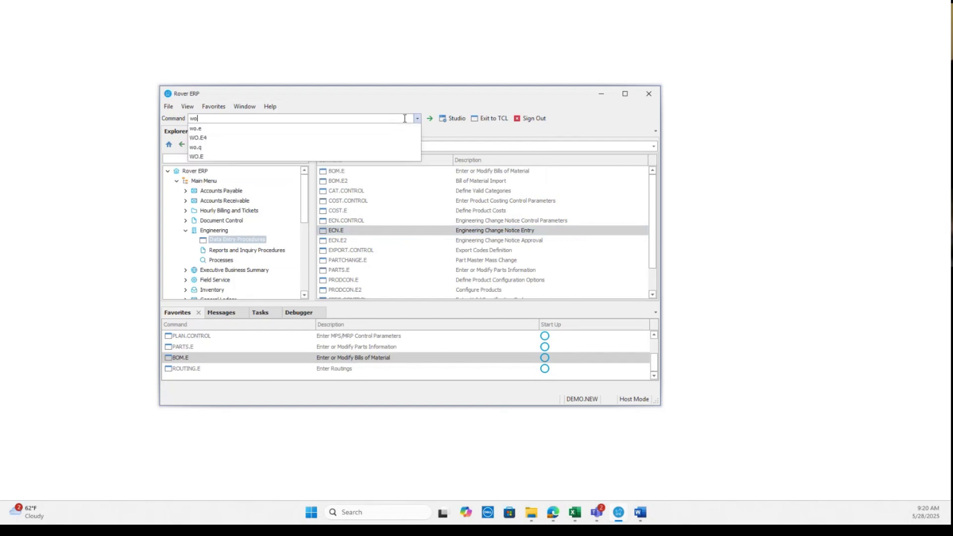
{"action": "key", "text": "Return"}
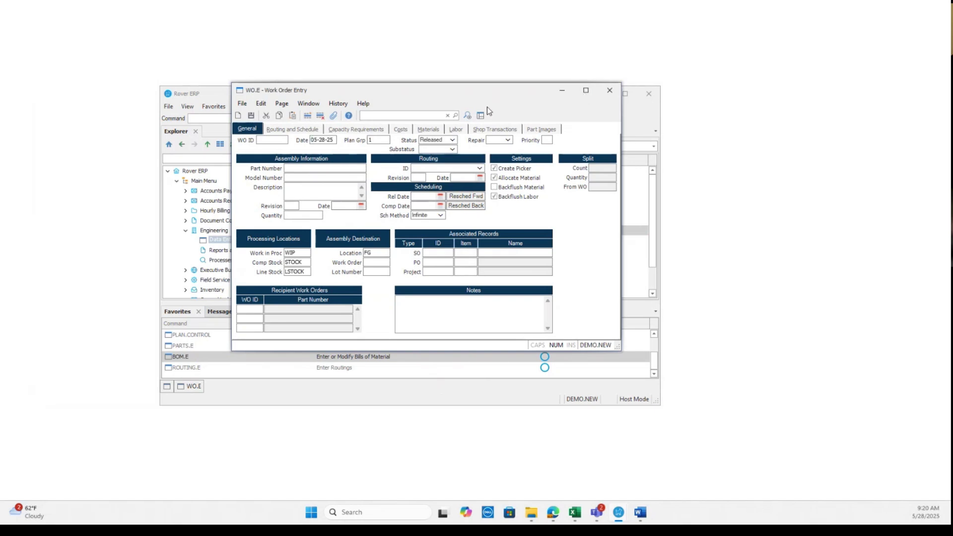
{"action": "key", "text": "Tab"}
{"action": "key", "text": "Tab"}
{"action": "type", "text": "wdt"}
{"action": "key", "text": "Tab"}
{"action": "key", "text": "Return"}
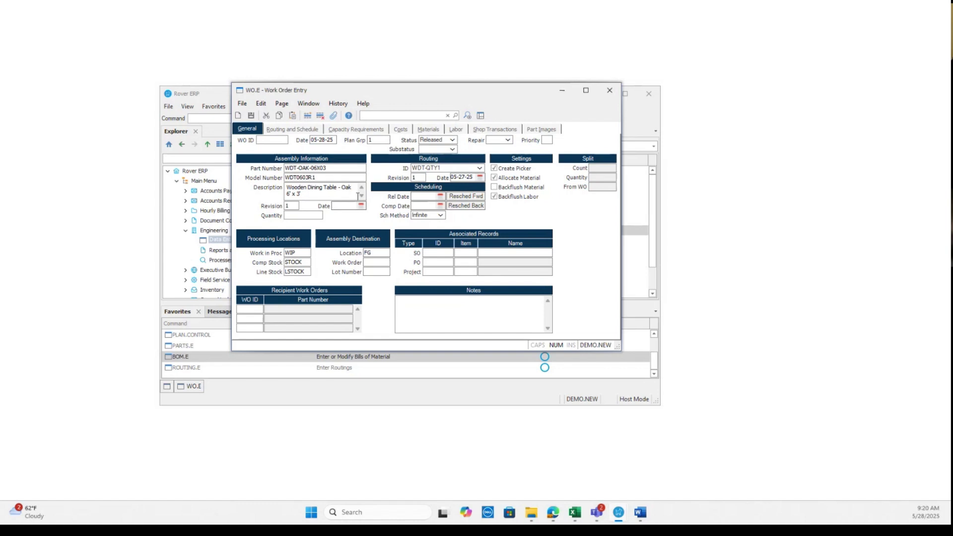
Give the work order the assembly date 05-28-25, a quantity of 25 and routing WDT-QTY10.
{"action": "type", "text": "t"}
{"action": "key", "text": "Tab"}
{"action": "type", "text": "25"}
{"action": "key", "text": "Tab"}
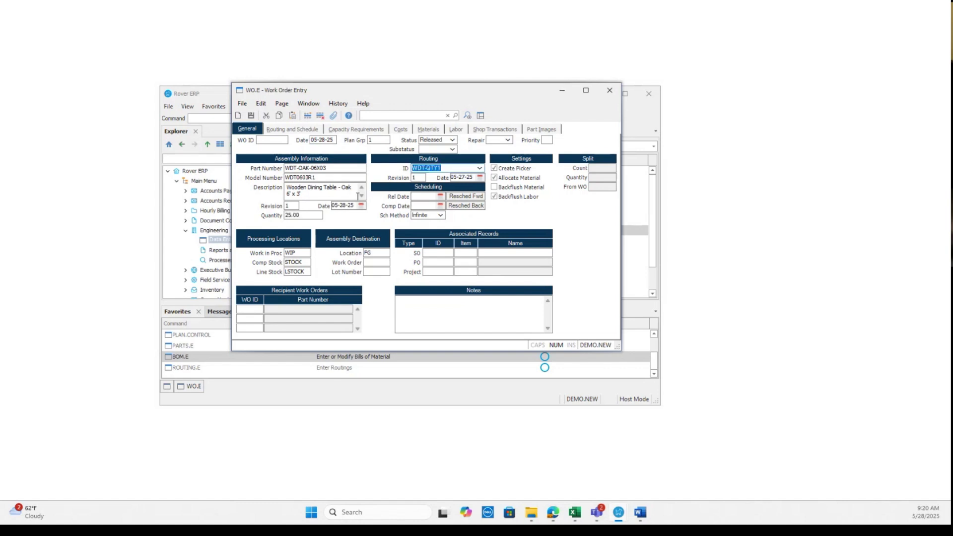
{"action": "left_click", "coordinate": [480, 168]}
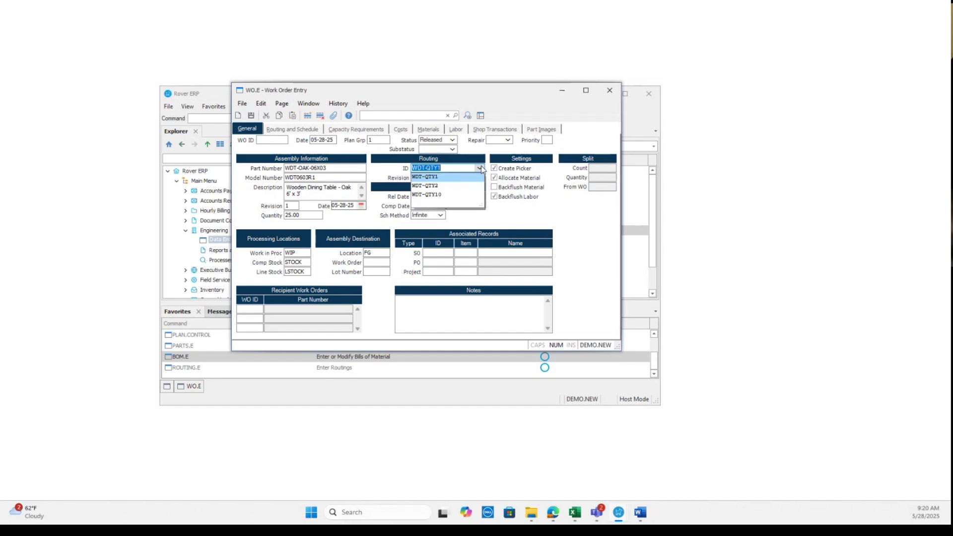
{"action": "left_click", "coordinate": [453, 195]}
{"action": "left_click", "coordinate": [454, 239]}
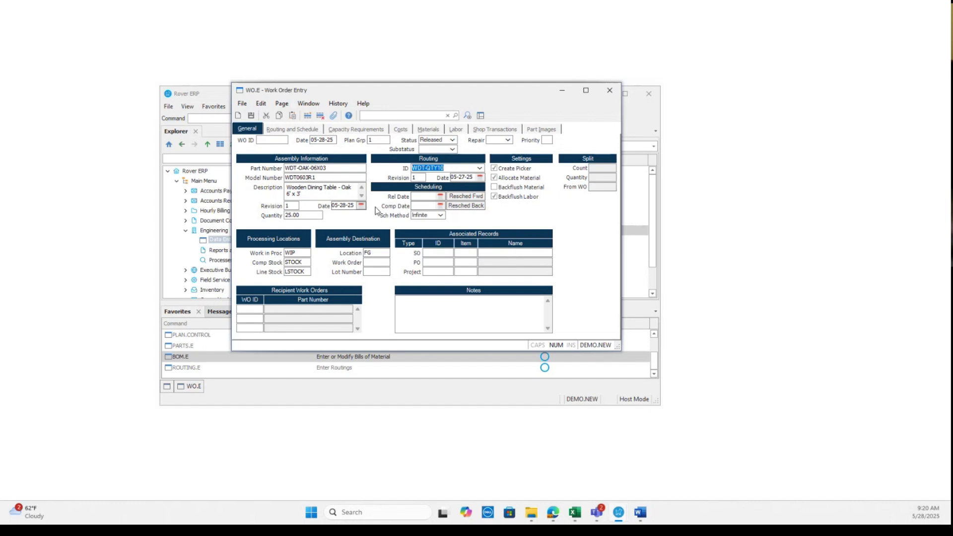
Set the release date to 05-28-25 and the completion date to 05-30-25, and save the work order without printing.
{"action": "left_click", "coordinate": [417, 197]}
{"action": "type", "text": "05-28-25"}
{"action": "left_click", "coordinate": [440, 204]}
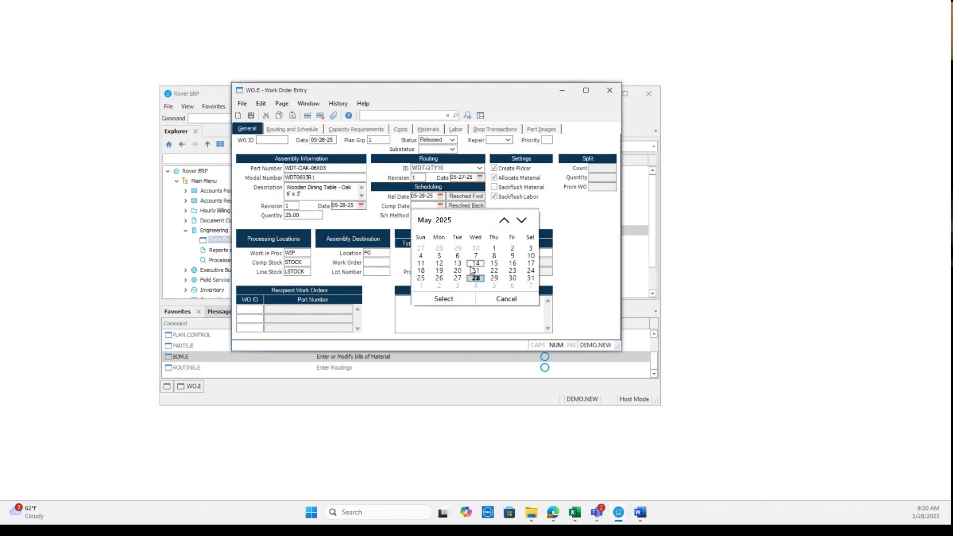
{"action": "left_click", "coordinate": [512, 279]}
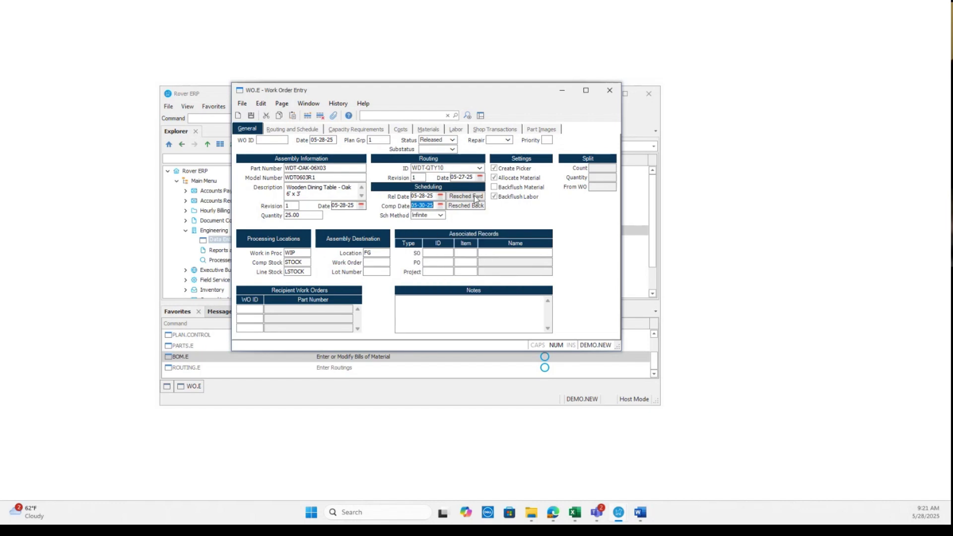
{"action": "left_click", "coordinate": [257, 118]}
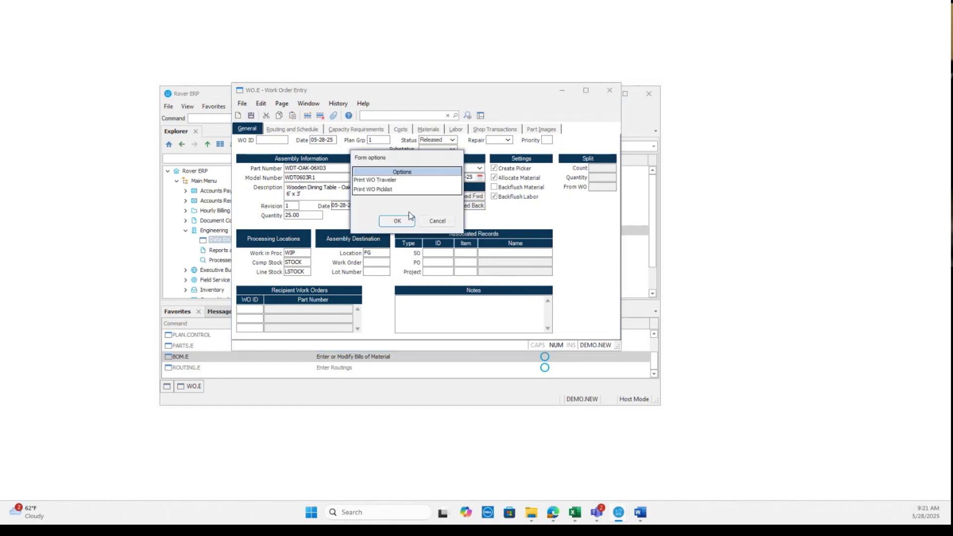
{"action": "left_click", "coordinate": [427, 222]}
{"action": "left_click", "coordinate": [497, 239]}
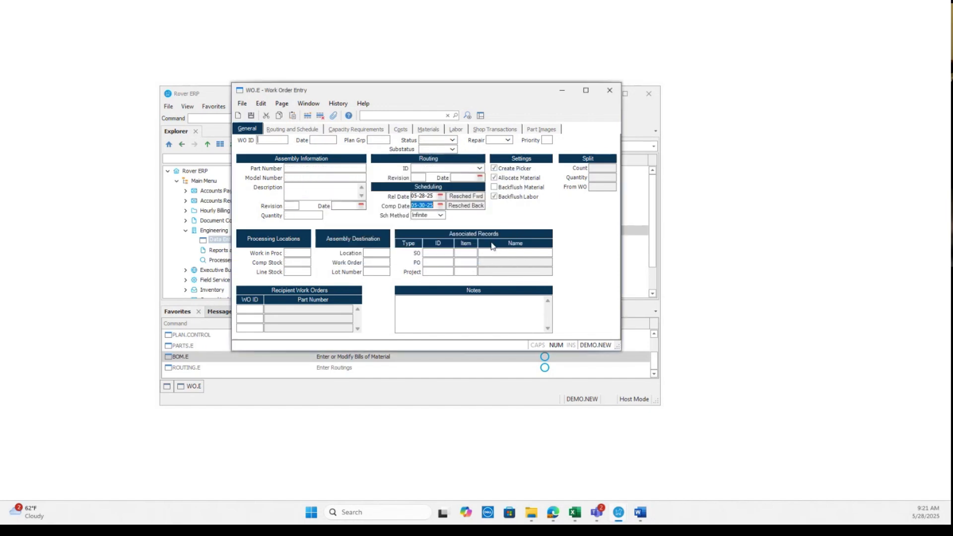
Reload the saved work order by its WO ID, move its window aside, and show its routing and schedule.
{"action": "type", "text": "1024"}
{"action": "key", "text": "Return"}
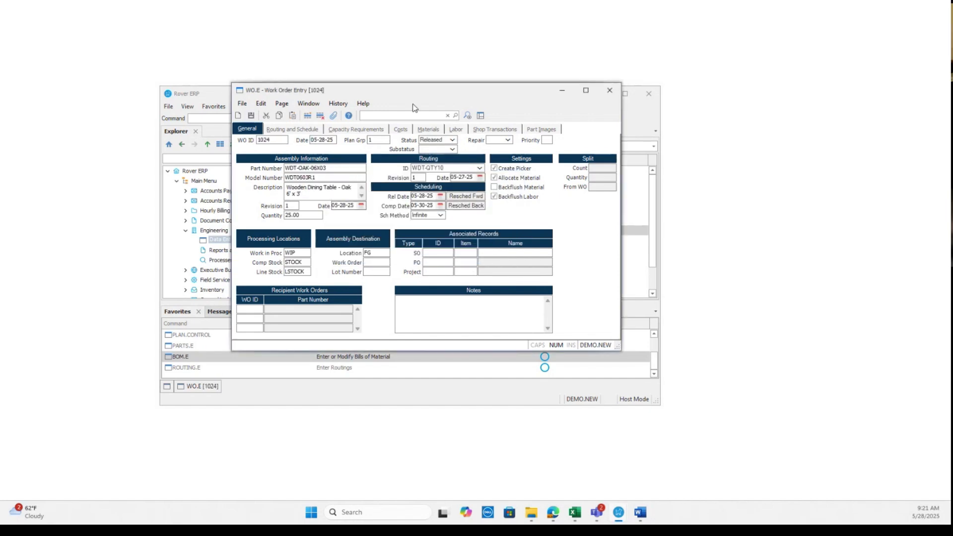
{"action": "left_click_drag", "start_coordinate": [432, 93], "coordinate": [373, 85]}
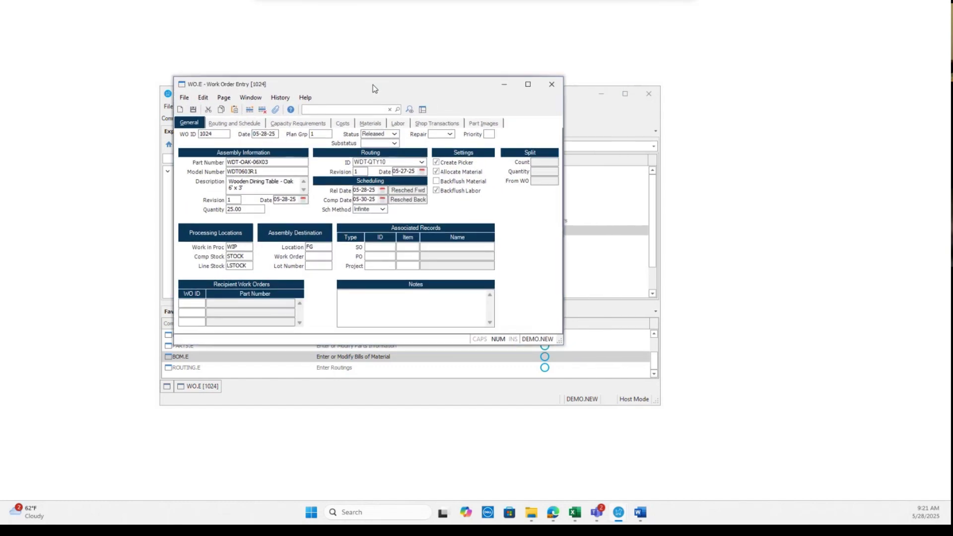
{"action": "left_click", "coordinate": [222, 128]}
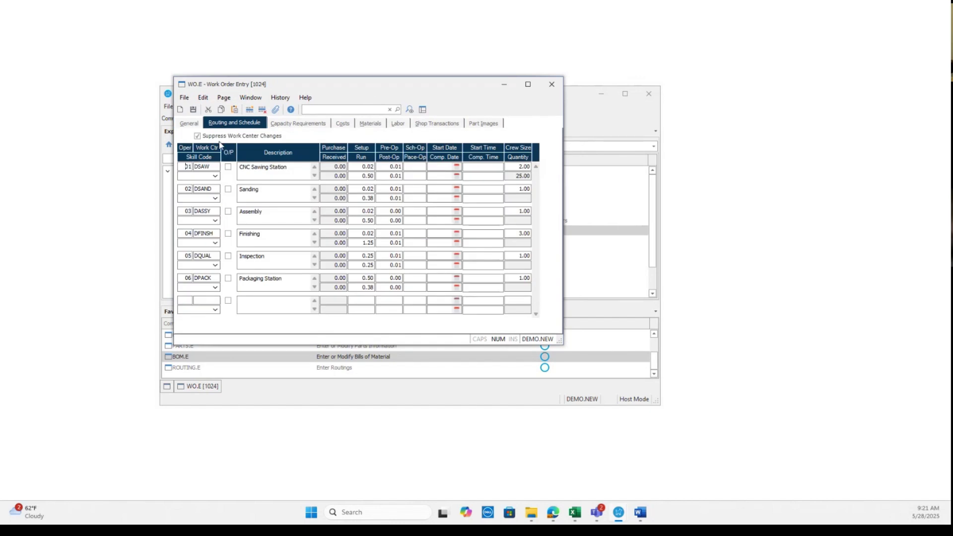
Review the work order's capacity requirements, costs, materials, labor and shop transactions.
{"action": "left_click", "coordinate": [303, 125]}
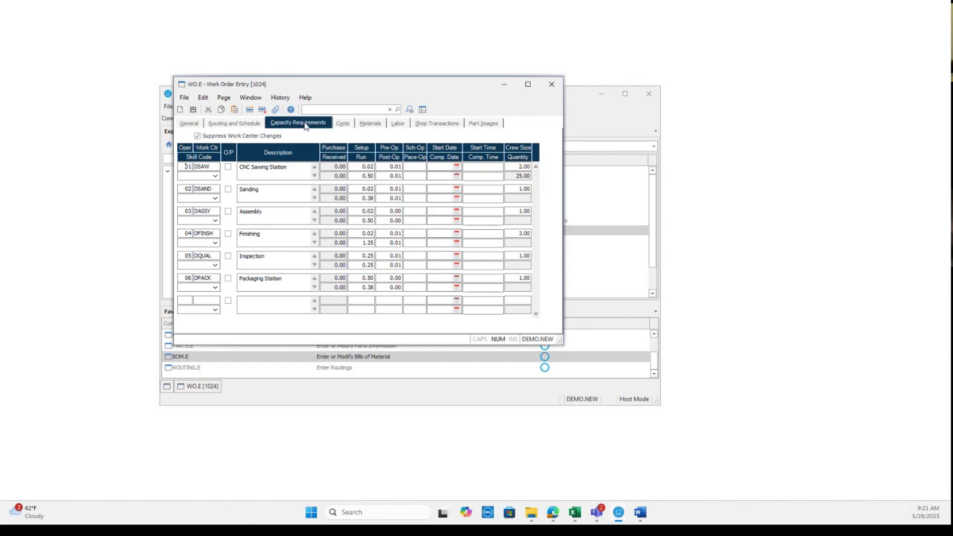
{"action": "left_click", "coordinate": [340, 125]}
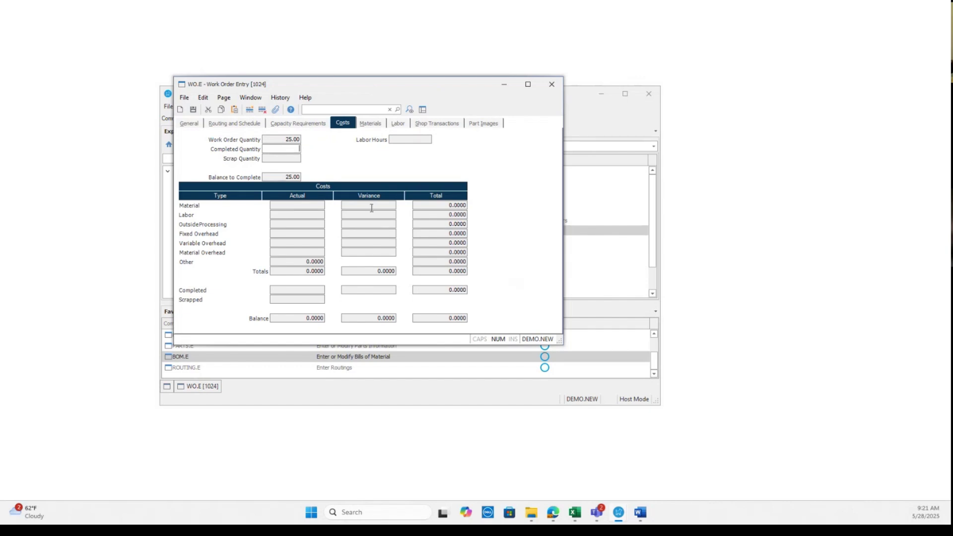
{"action": "left_click", "coordinate": [365, 125]}
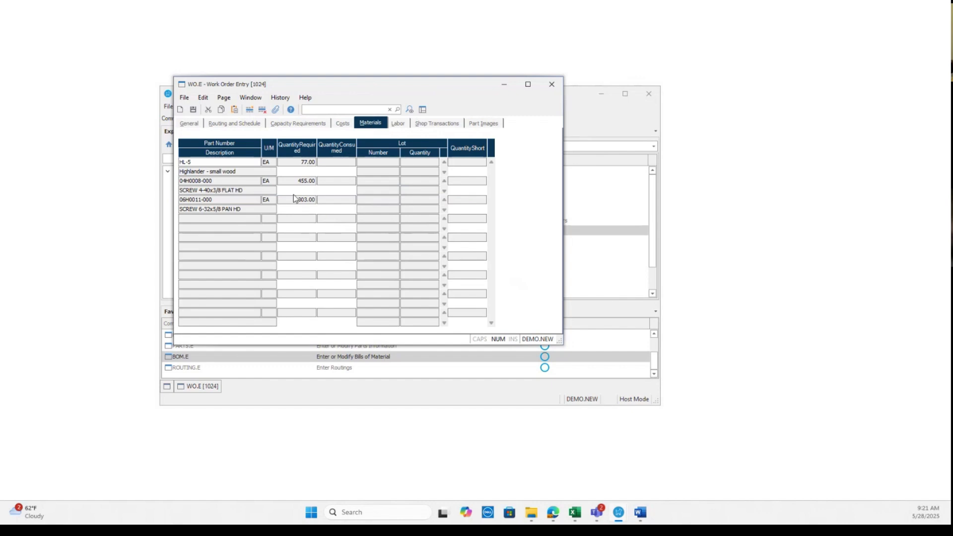
{"action": "left_click", "coordinate": [397, 125]}
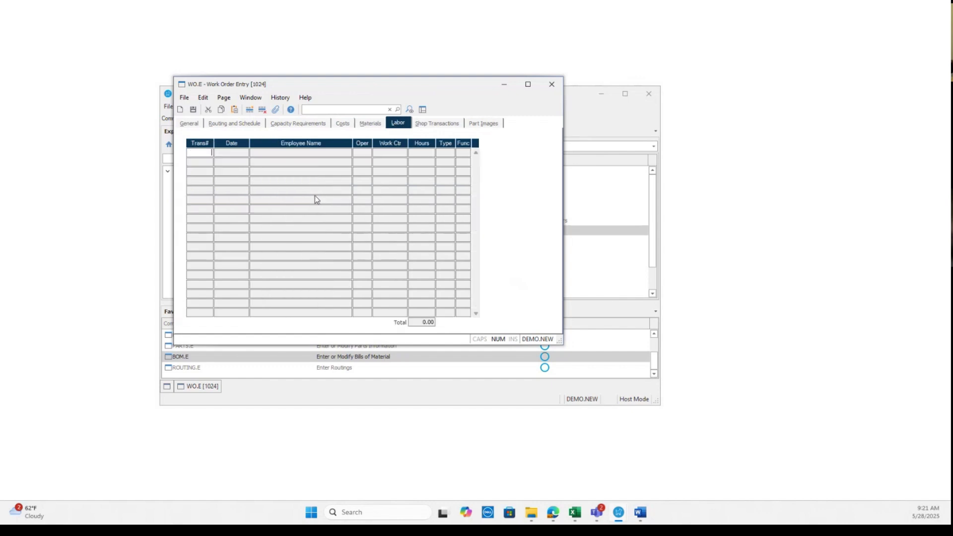
{"action": "left_click", "coordinate": [425, 129]}
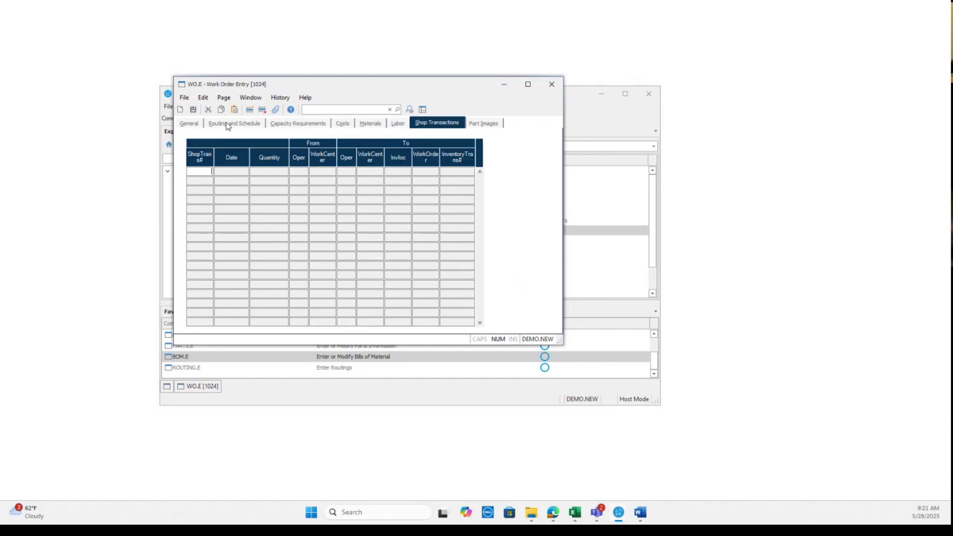
Return to the work order's general information and view the available substatus options without choosing one.
{"action": "left_click", "coordinate": [195, 123]}
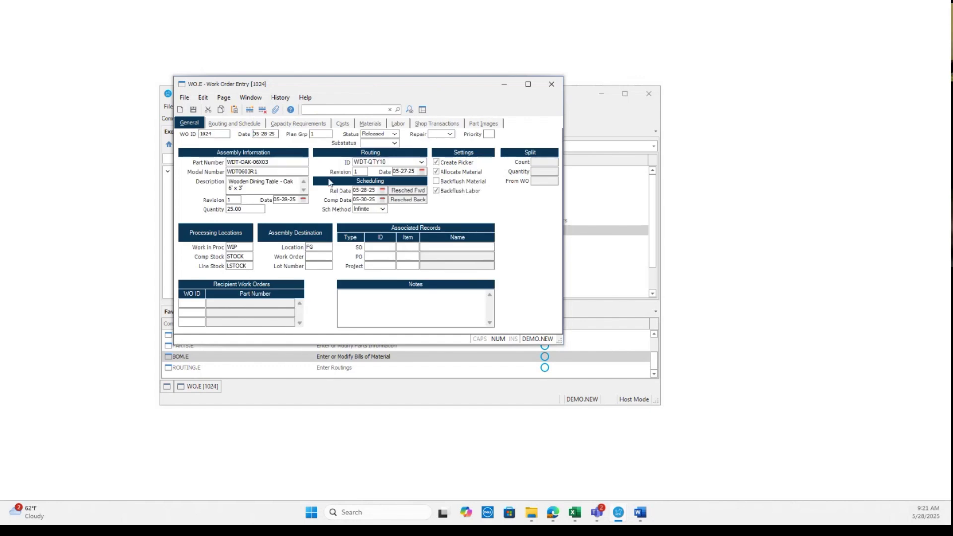
{"action": "left_click", "coordinate": [395, 144]}
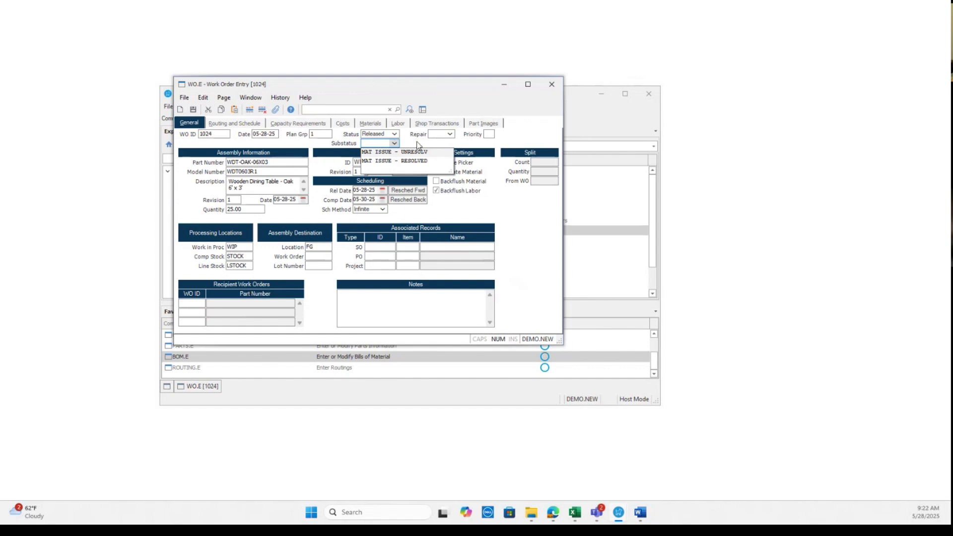
{"action": "left_click", "coordinate": [417, 145]}
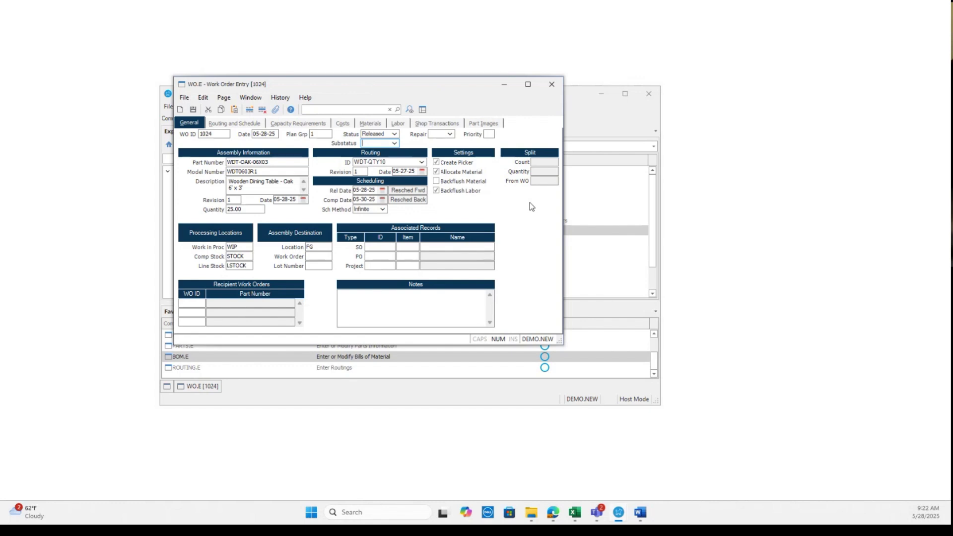
Run the shop floor inquiry WO.Q for New and Released work orders, review the list, and close the inquiry.
{"action": "left_click", "coordinate": [568, 139]}
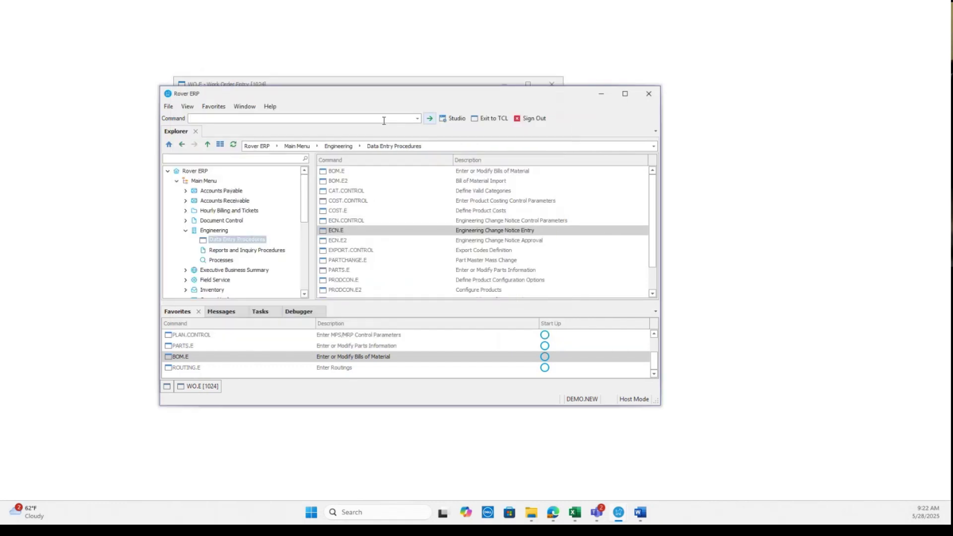
{"action": "type", "text": "WO.Q"}
{"action": "key", "text": "Return"}
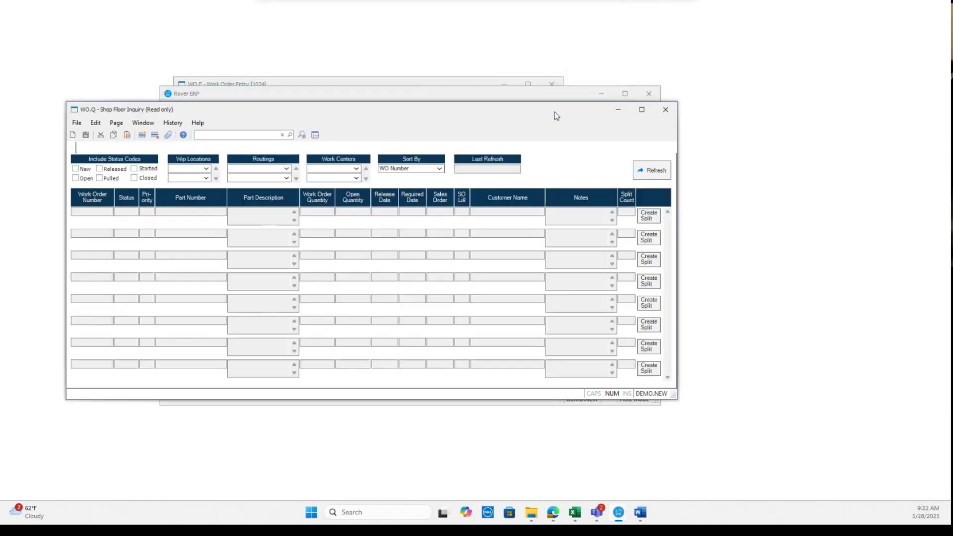
{"action": "left_click", "coordinate": [78, 168]}
{"action": "left_click", "coordinate": [102, 169]}
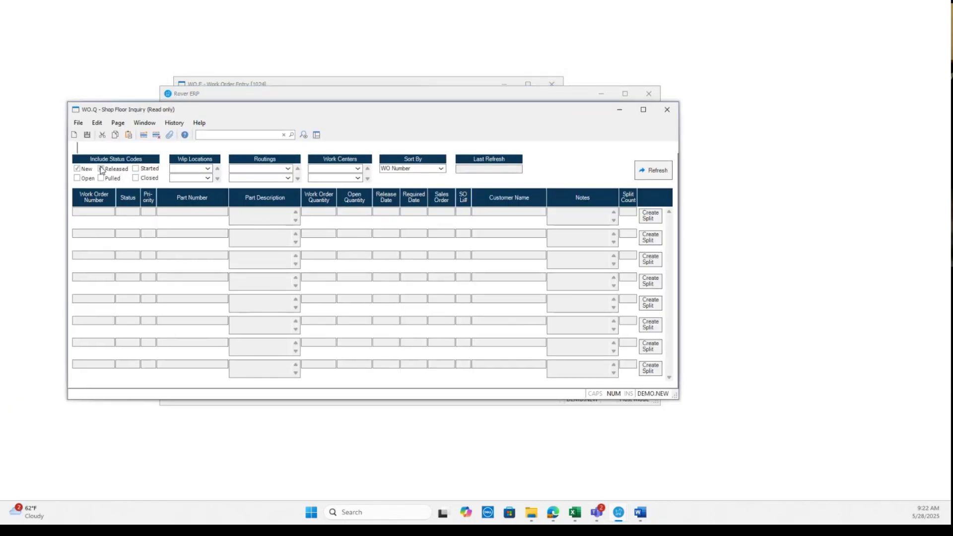
{"action": "left_click", "coordinate": [644, 171]}
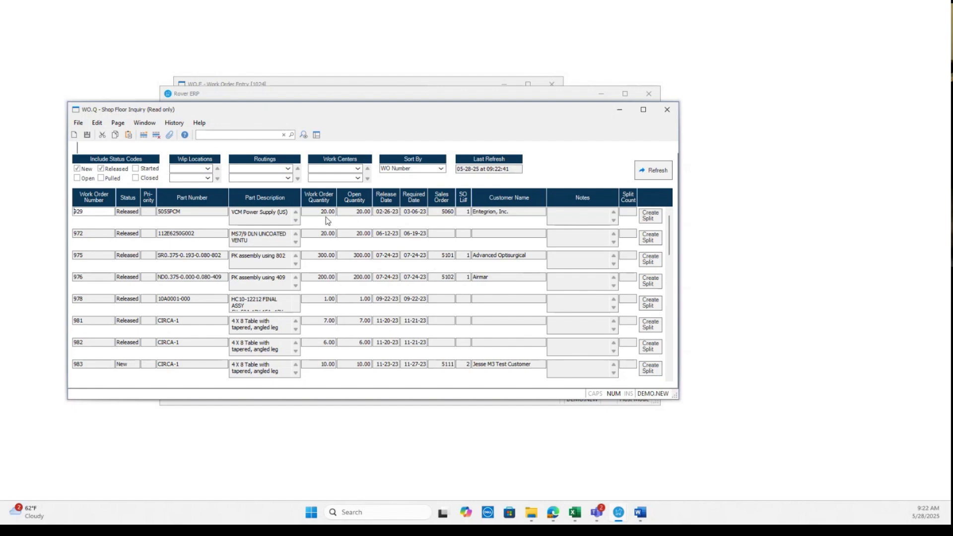
{"action": "left_click", "coordinate": [319, 255]}
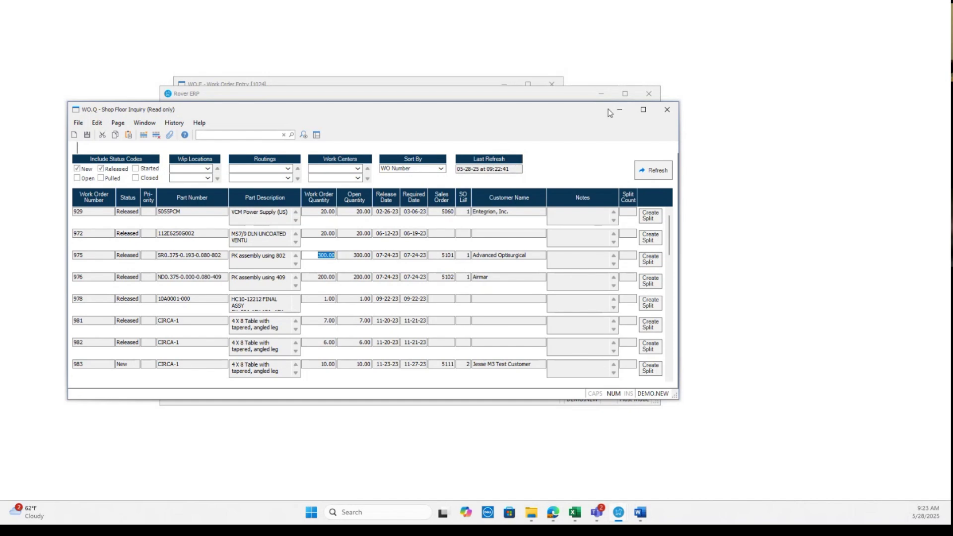
{"action": "left_click", "coordinate": [666, 111]}
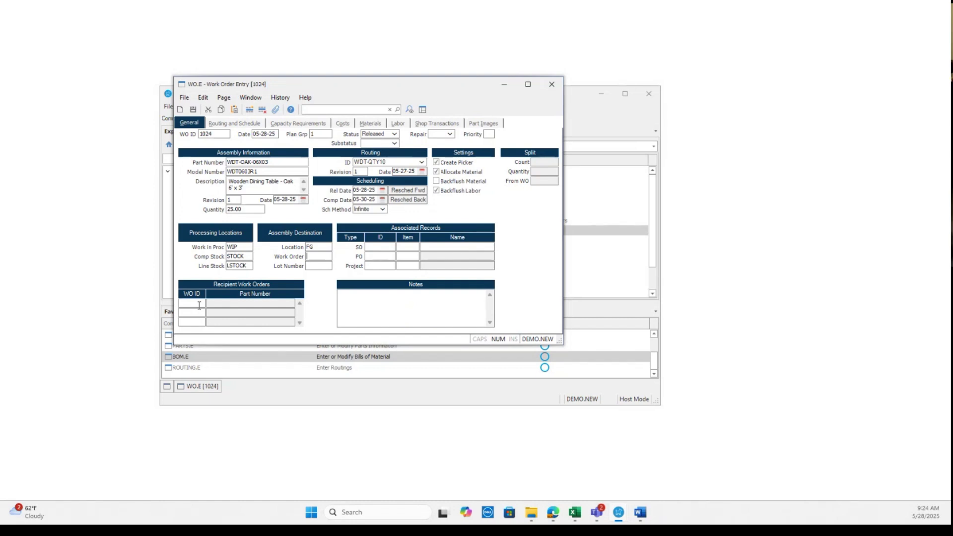
Close the work order entry form, open the work order entry defaults with WO.CONTROL, and reposition and narrow their window.
{"action": "left_click", "coordinate": [545, 88]}
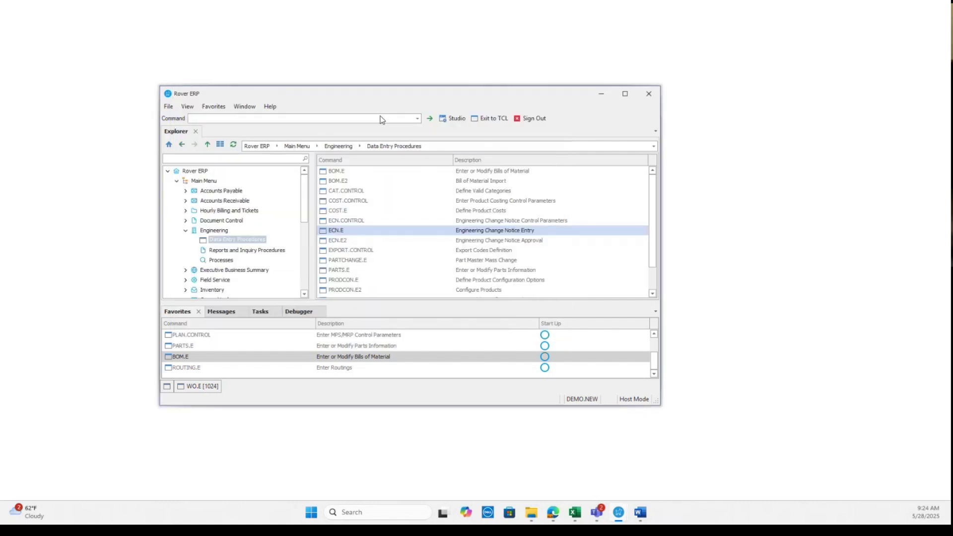
{"action": "left_click", "coordinate": [380, 118]}
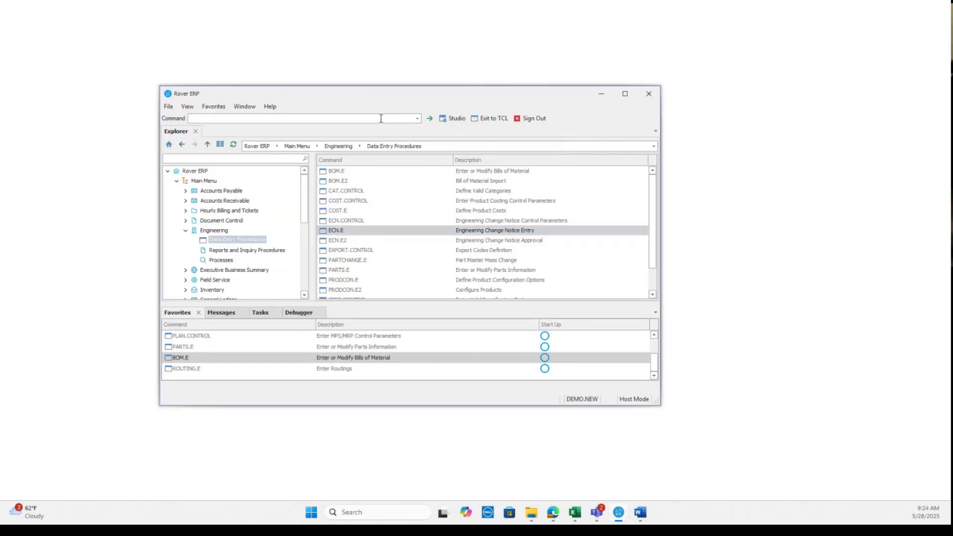
{"action": "type", "text": "wo.control"}
{"action": "key", "text": "Return"}
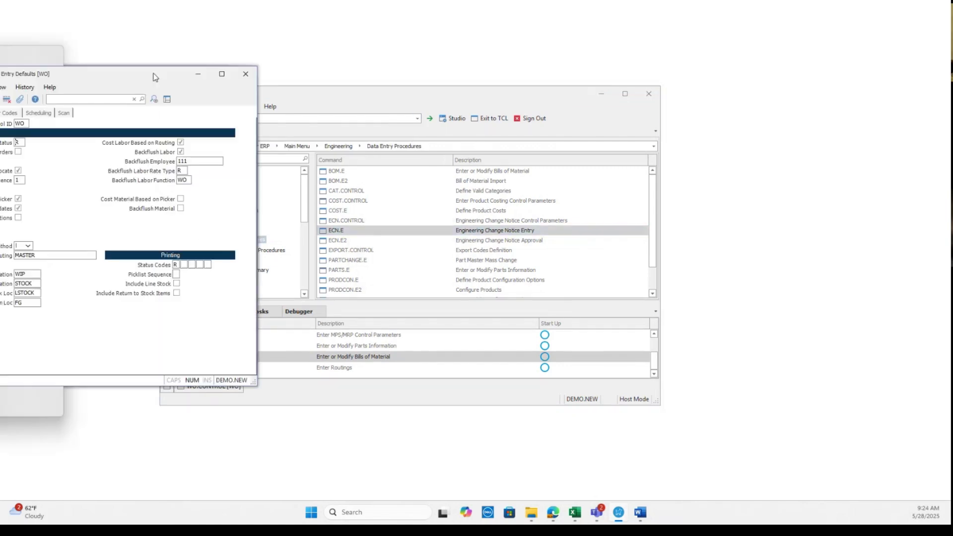
{"action": "left_click_drag", "start_coordinate": [153, 81], "coordinate": [499, 80]}
{"action": "left_click_drag", "start_coordinate": [601, 126], "coordinate": [825, 119]}
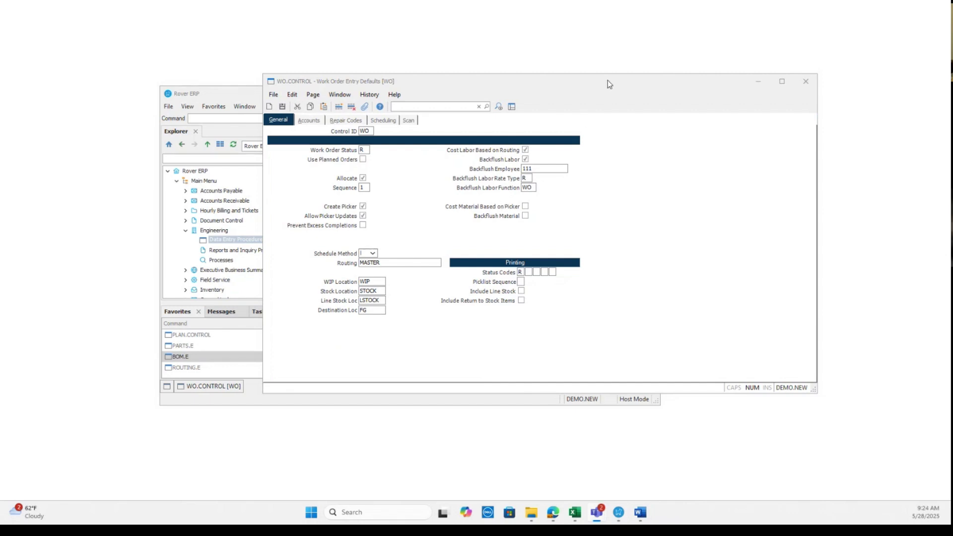
{"action": "left_click_drag", "start_coordinate": [607, 79], "coordinate": [483, 88]}
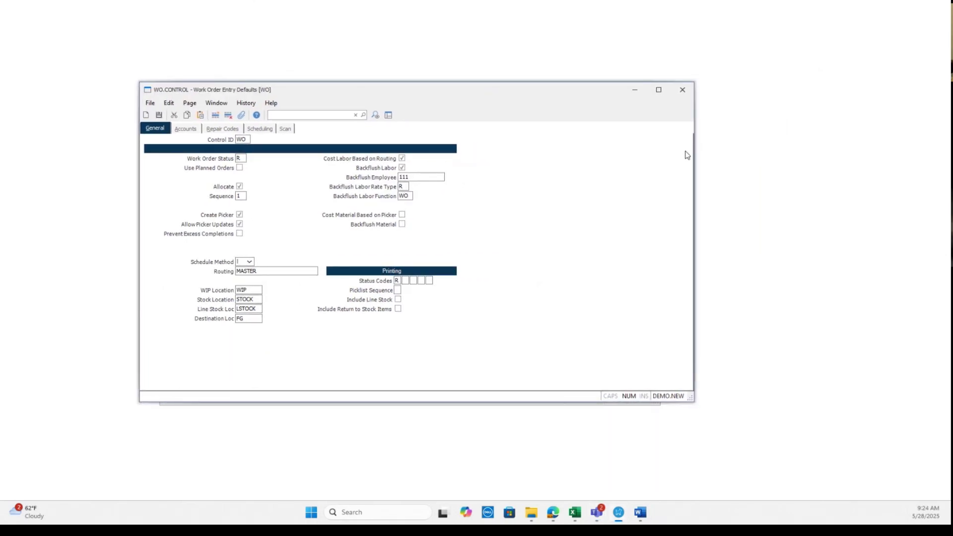
{"action": "left_click_drag", "start_coordinate": [694, 145], "coordinate": [550, 163]}
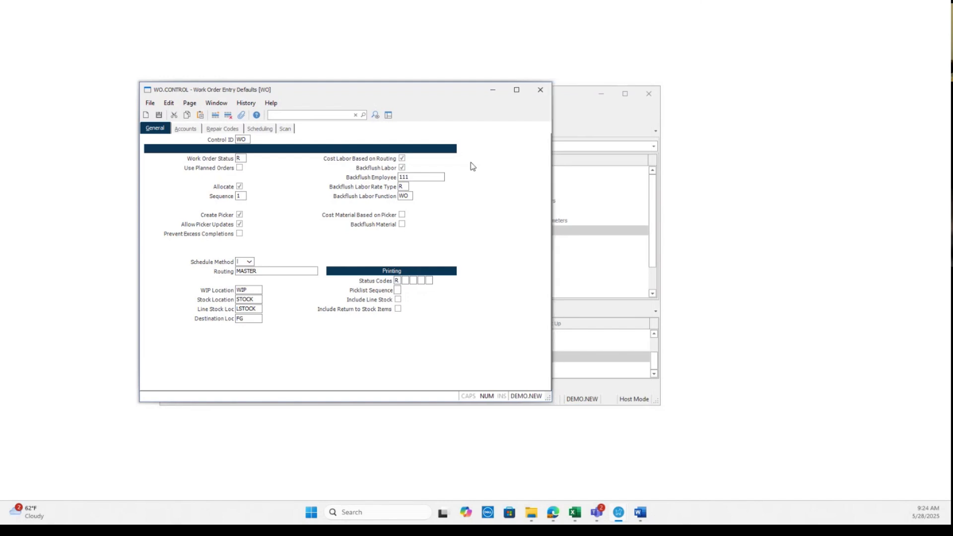
Show the scheduling defaults, widen the window, and look through the work centers assigned to the WOODCRAFT group.
{"action": "left_click", "coordinate": [263, 130]}
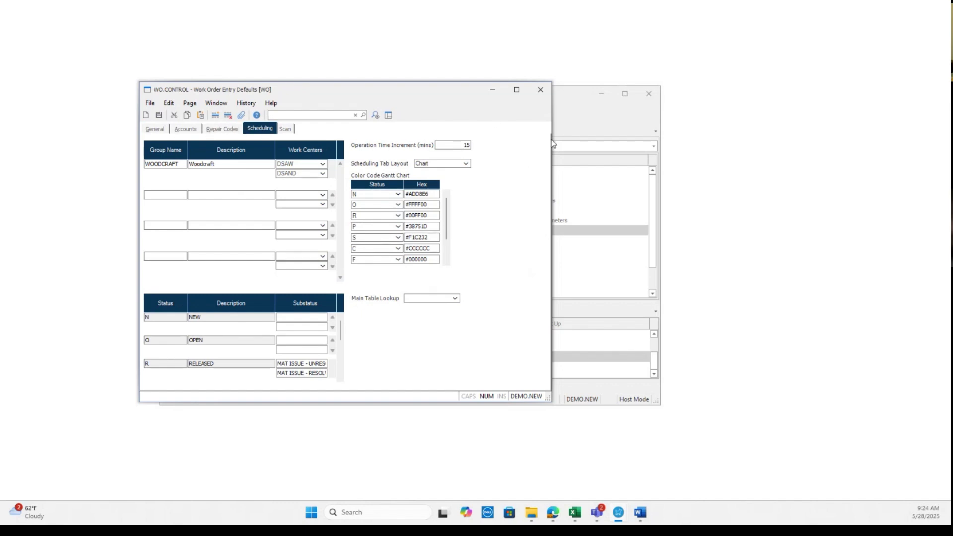
{"action": "left_click_drag", "start_coordinate": [551, 144], "coordinate": [655, 140]}
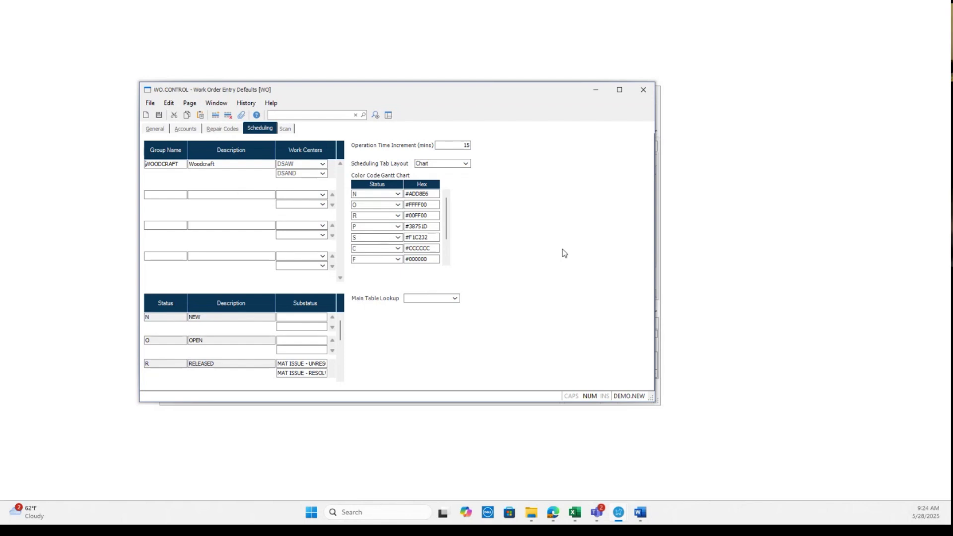
{"action": "left_click", "coordinate": [332, 174]}
{"action": "left_click", "coordinate": [332, 174]}
{"action": "left_click", "coordinate": [332, 174]}
{"action": "left_click", "coordinate": [332, 174]}
{"action": "left_click", "coordinate": [332, 164]}
{"action": "left_click", "coordinate": [332, 163]}
{"action": "left_click", "coordinate": [331, 164]}
{"action": "left_click", "coordinate": [332, 164]}
Look through the work order statuses and the substatuses defined for RELEASED in the scheduling defaults.
{"action": "scroll", "coordinate": [341, 333], "scroll_direction": "down", "scroll_amount": 1}
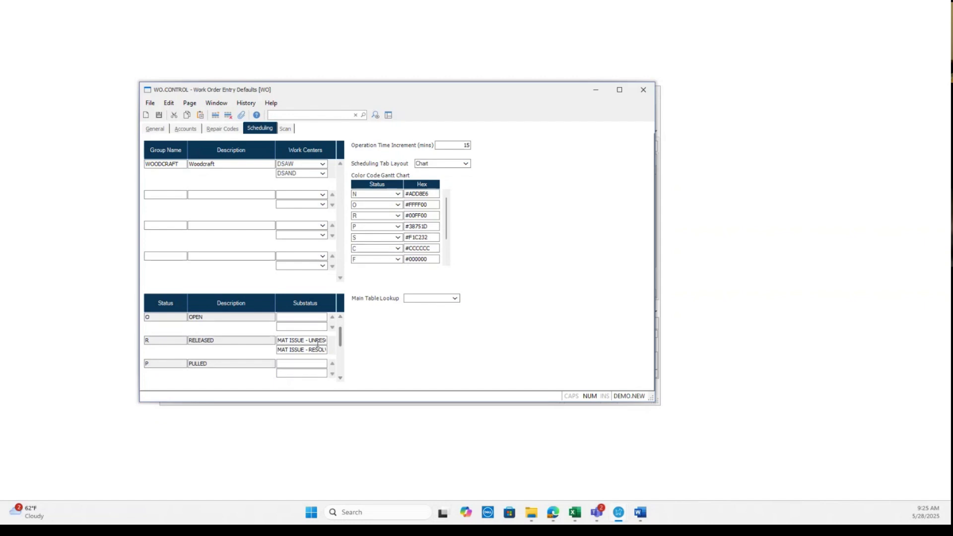
{"action": "scroll", "coordinate": [318, 348], "scroll_direction": "down", "scroll_amount": 1}
{"action": "left_click_drag", "start_coordinate": [655, 141], "coordinate": [676, 140]}
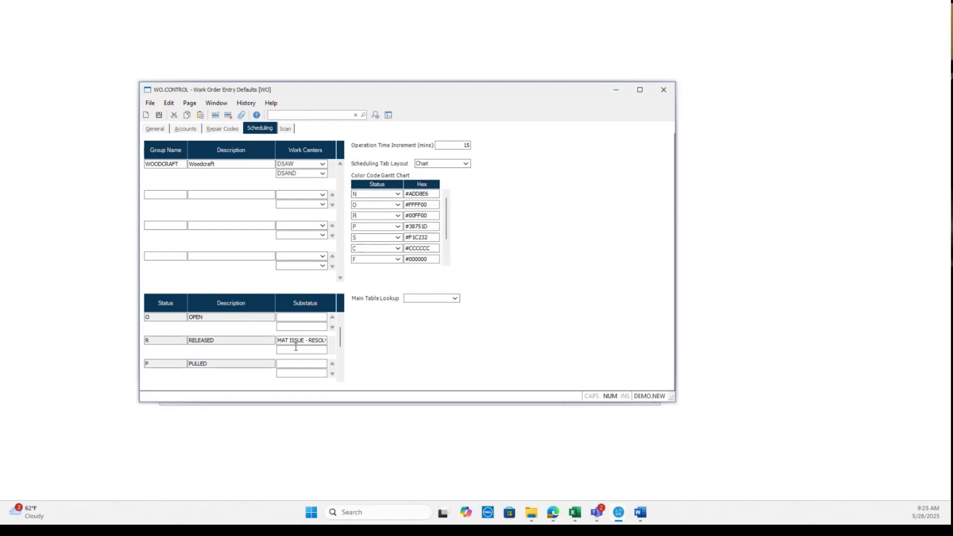
{"action": "mouse_move", "coordinate": [339, 338]}
{"action": "left_mouse_down"}
{"action": "mouse_move", "coordinate": [340, 364]}
{"action": "mouse_move", "coordinate": [343, 327]}
{"action": "left_mouse_up"}
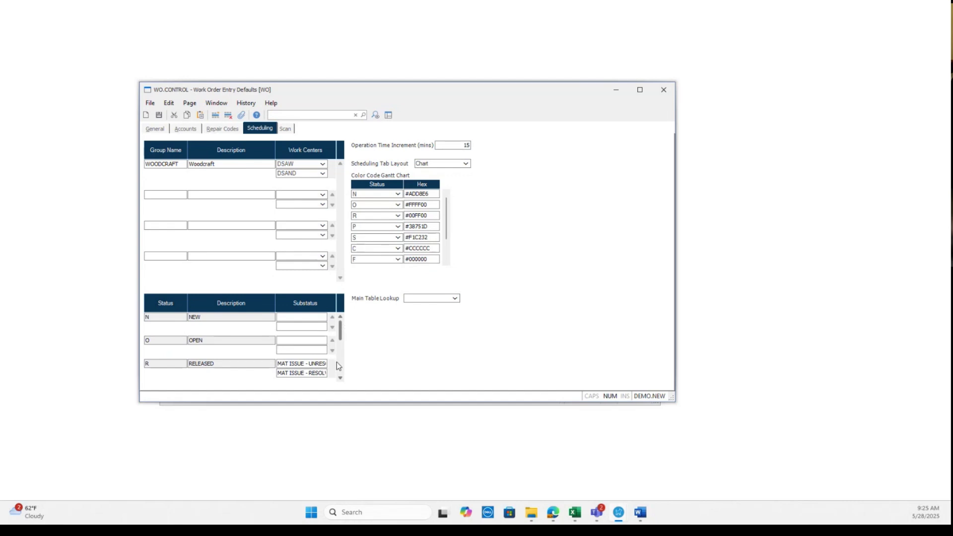
{"action": "left_click", "coordinate": [339, 364]}
{"action": "left_click", "coordinate": [340, 317]}
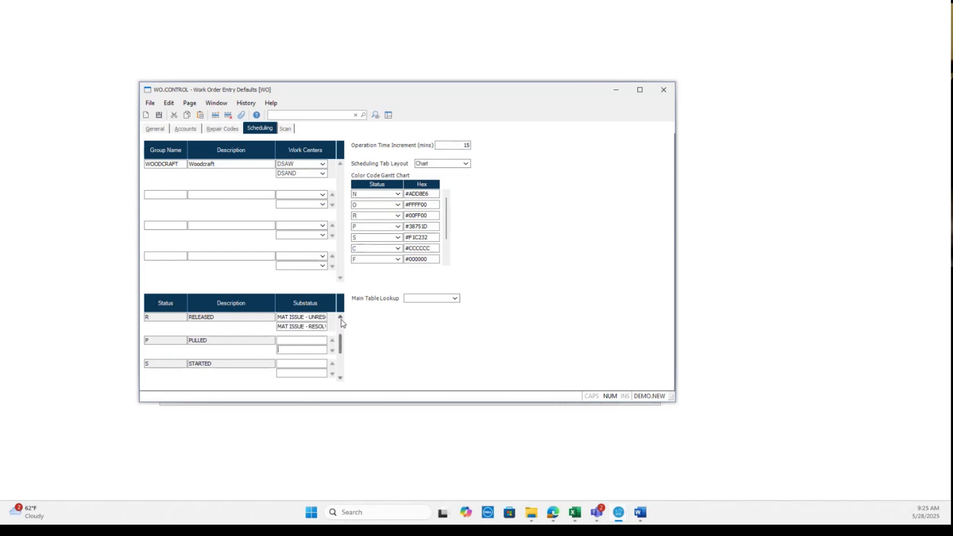
{"action": "left_click", "coordinate": [341, 318]}
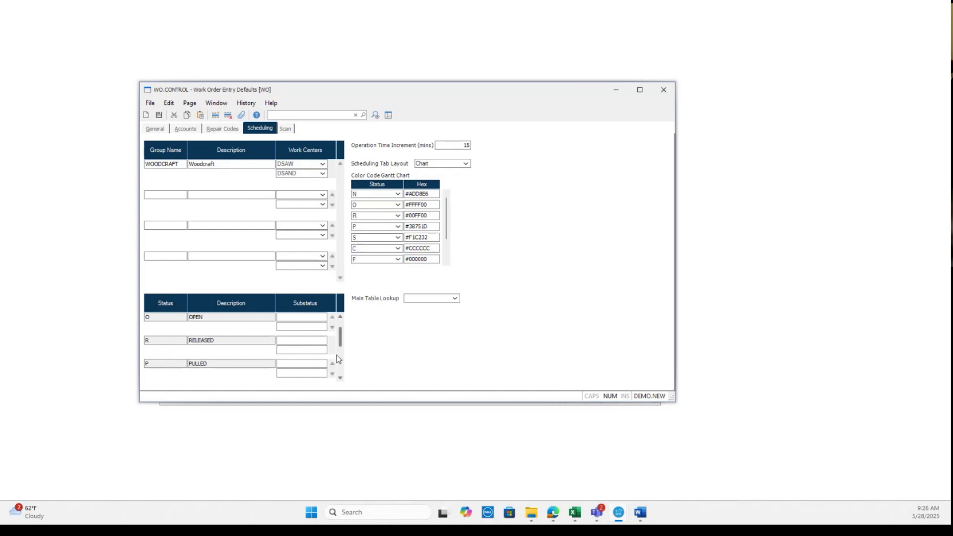
{"action": "left_click", "coordinate": [332, 341]}
{"action": "left_click", "coordinate": [332, 341]}
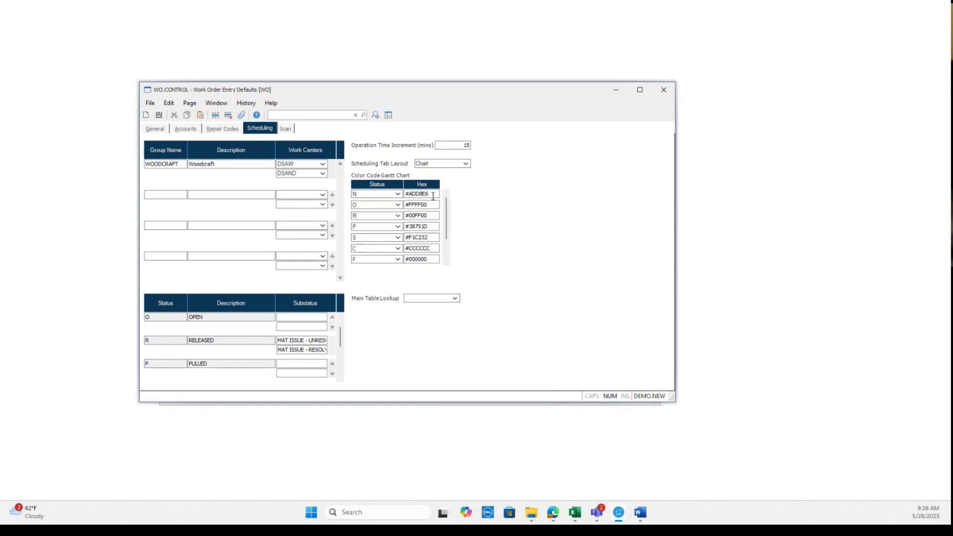
Switch to the Rover Production scheduling page in the browser, examine the Gantt chart's status color legend, and return to the WO.CONTROL window.
{"action": "mouse_move", "coordinate": [551, 514]}
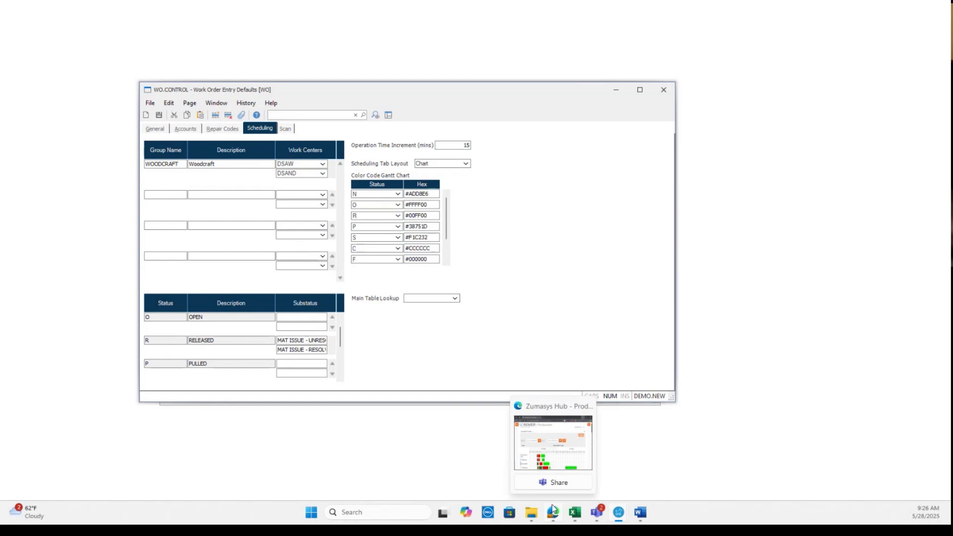
{"action": "left_click", "coordinate": [553, 509]}
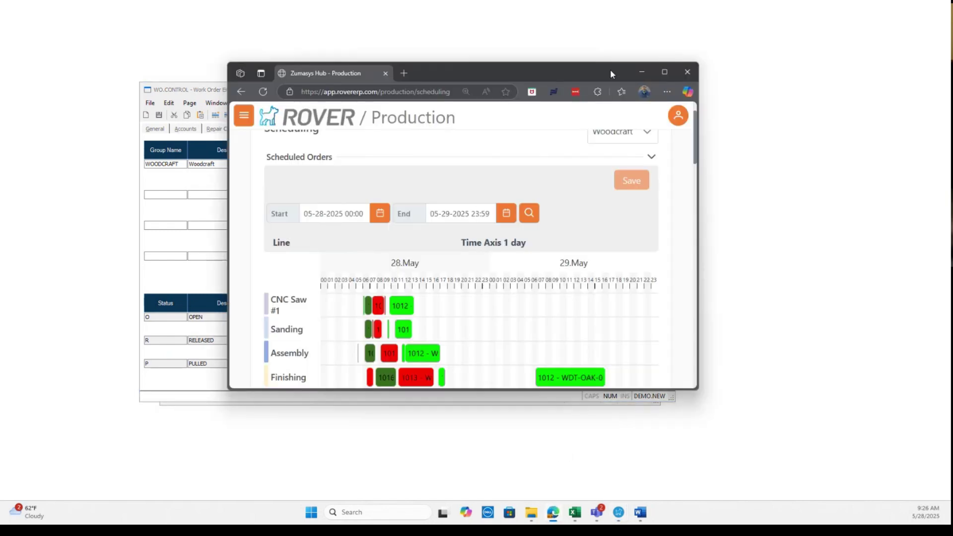
{"action": "left_click", "coordinate": [664, 73]}
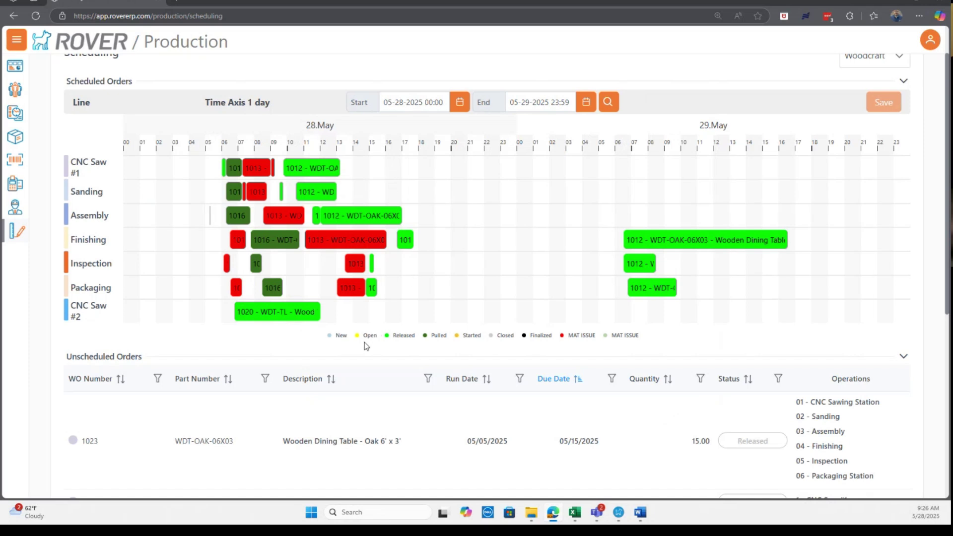
{"action": "key", "text": "ctrl+plus"}
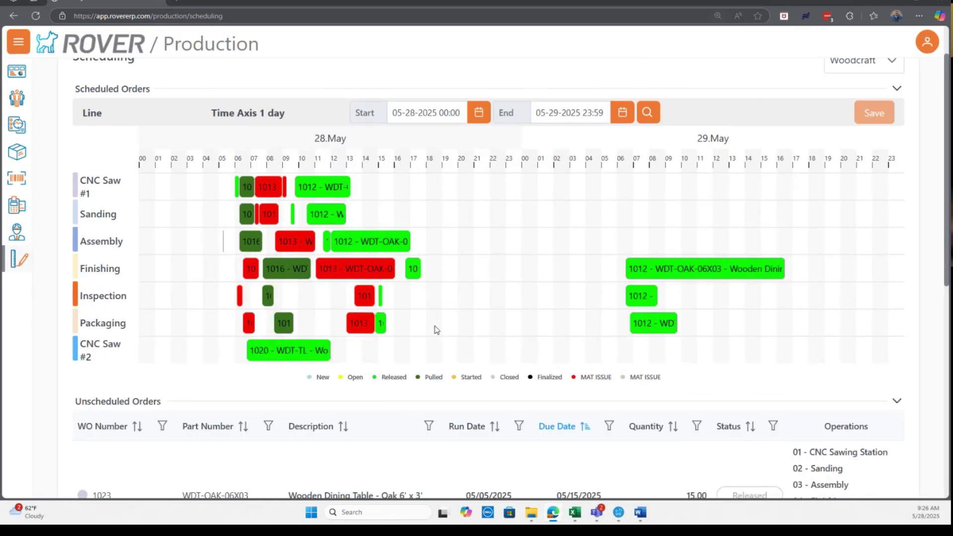
{"action": "key", "text": "ctrl+minus"}
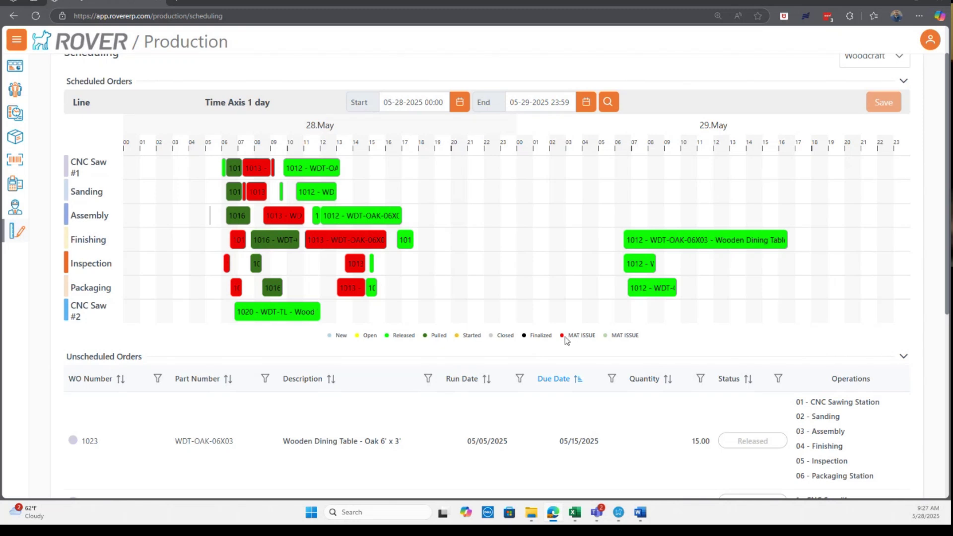
{"action": "left_click_drag", "start_coordinate": [641, 341], "coordinate": [569, 341]}
{"action": "left_click", "coordinate": [650, 340]}
{"action": "mouse_move", "coordinate": [621, 515]}
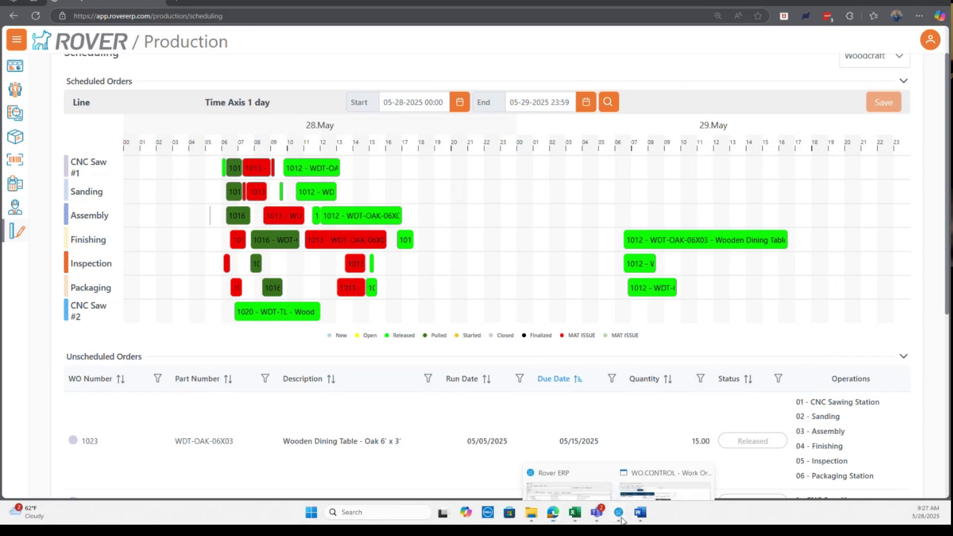
{"action": "left_click", "coordinate": [660, 441]}
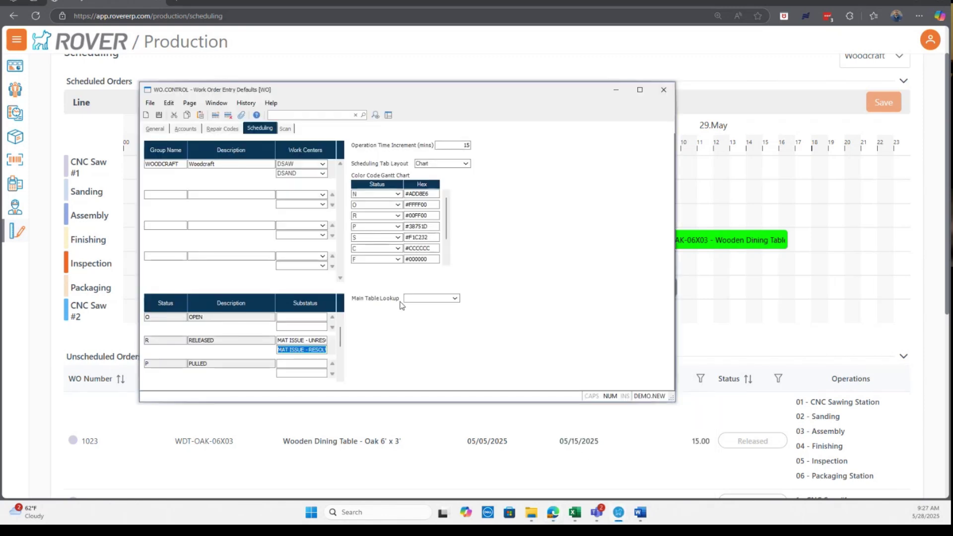
Reposition and minimize the WO.CONTROL window to reveal the scheduling chart, and examine the second MAT ISSUE entry in its color legend.
{"action": "left_click_drag", "start_coordinate": [403, 91], "coordinate": [626, 126]}
{"action": "left_click_drag", "start_coordinate": [503, 130], "coordinate": [157, 80]}
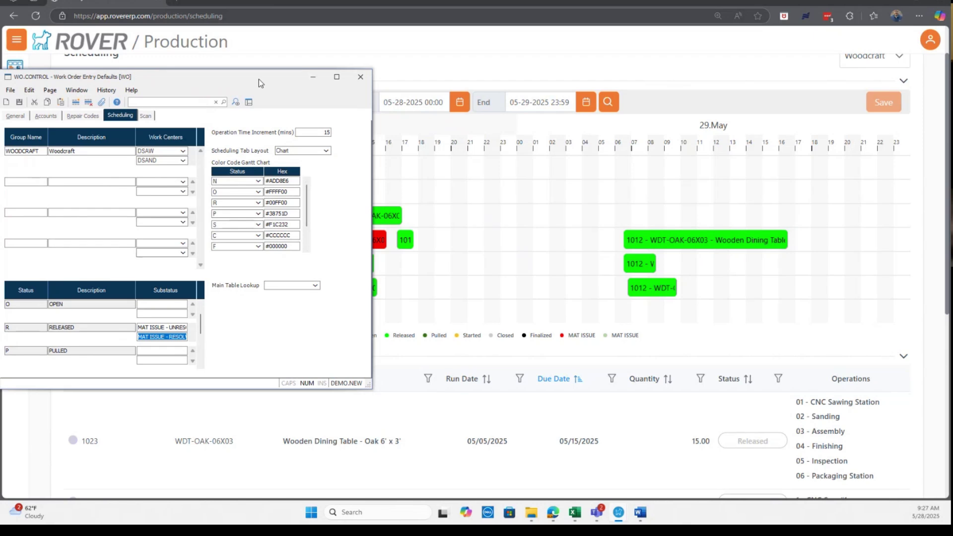
{"action": "left_click_drag", "start_coordinate": [258, 78], "coordinate": [445, 112]}
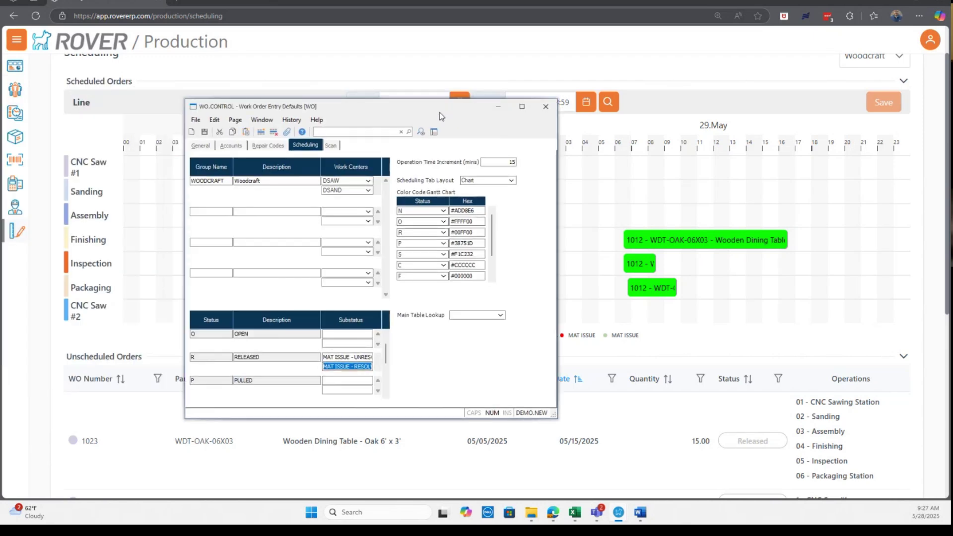
{"action": "left_click", "coordinate": [498, 107]}
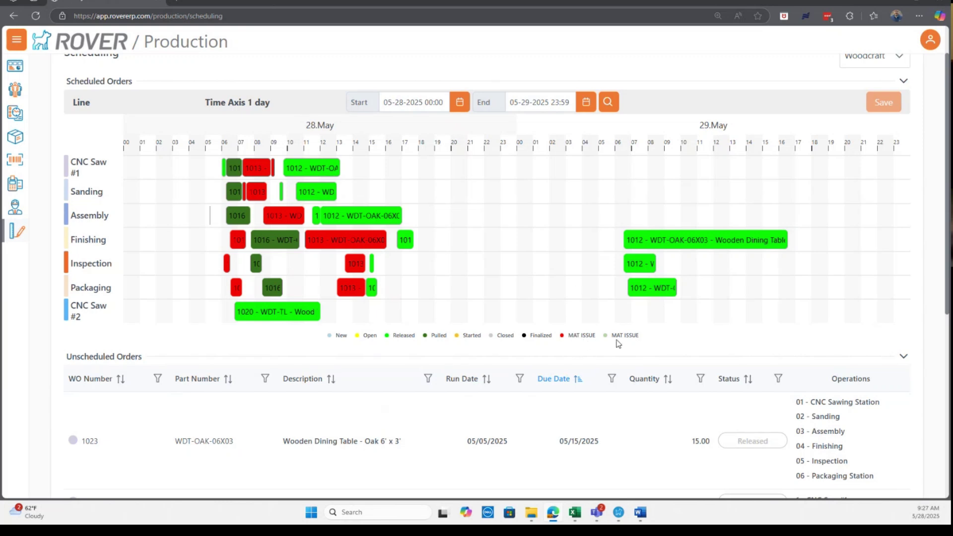
{"action": "left_click_drag", "start_coordinate": [640, 340], "coordinate": [612, 344]}
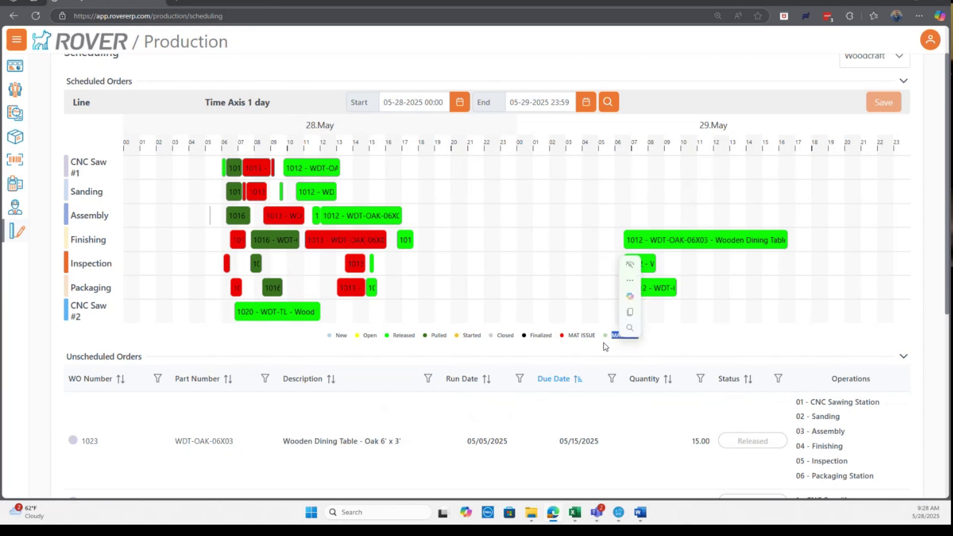
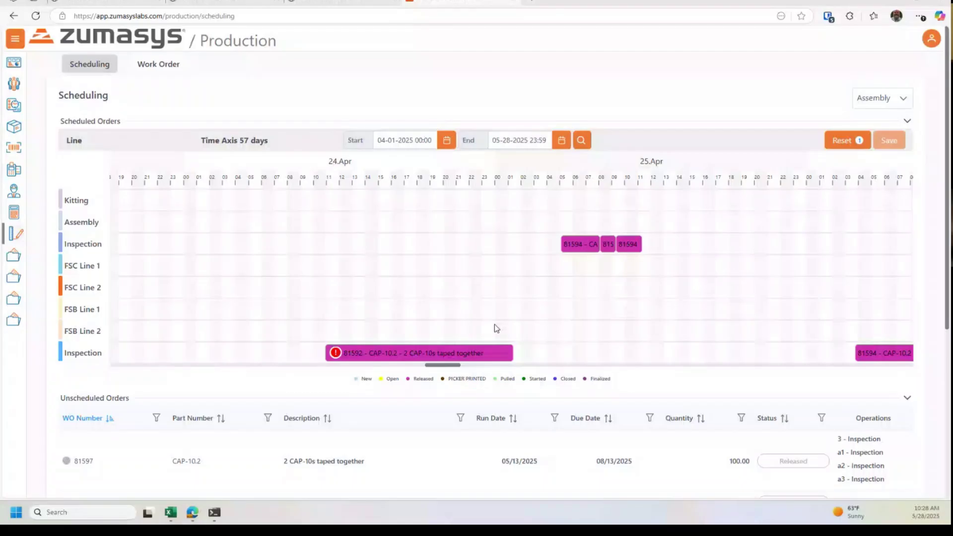
{"action": "mouse_move", "coordinate": [376, 355]}
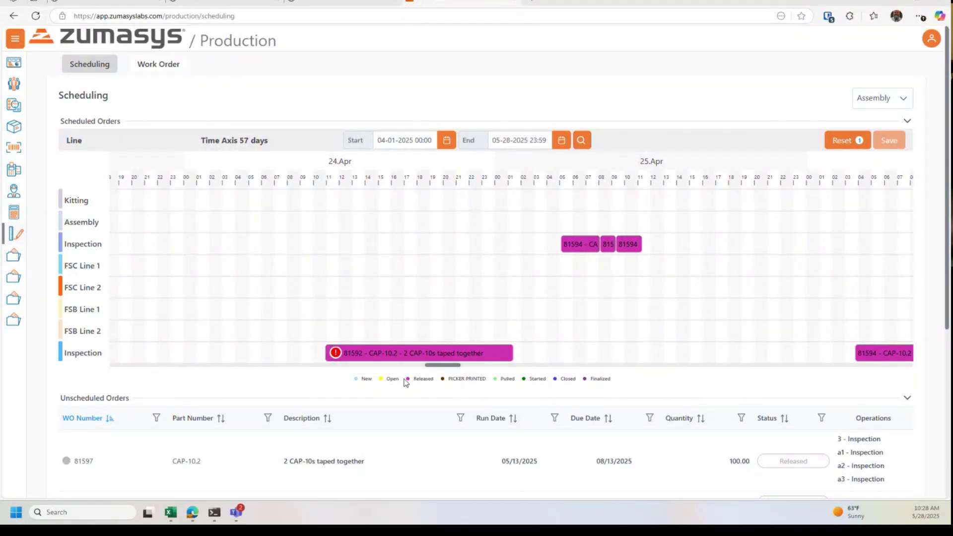
{"action": "left_click", "coordinate": [357, 353]}
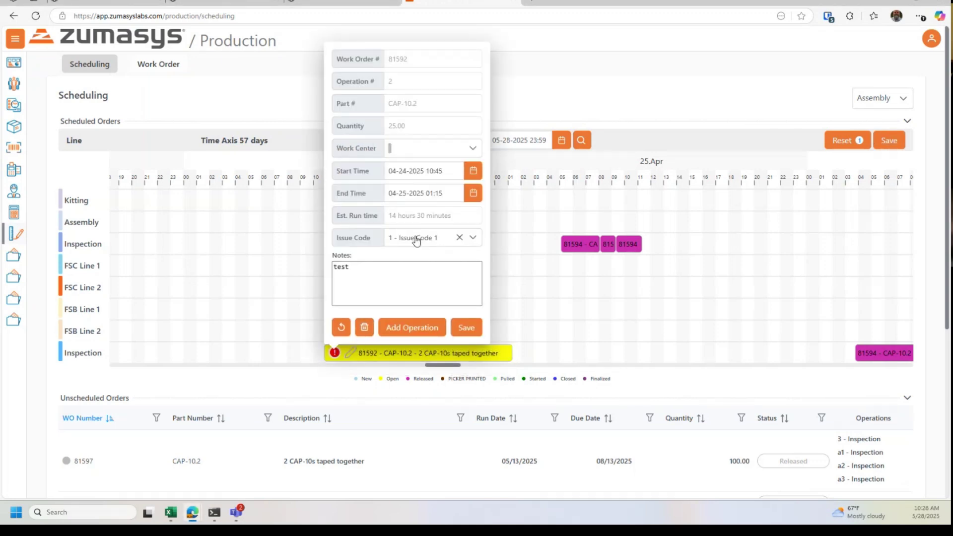
{"action": "left_click", "coordinate": [439, 241]}
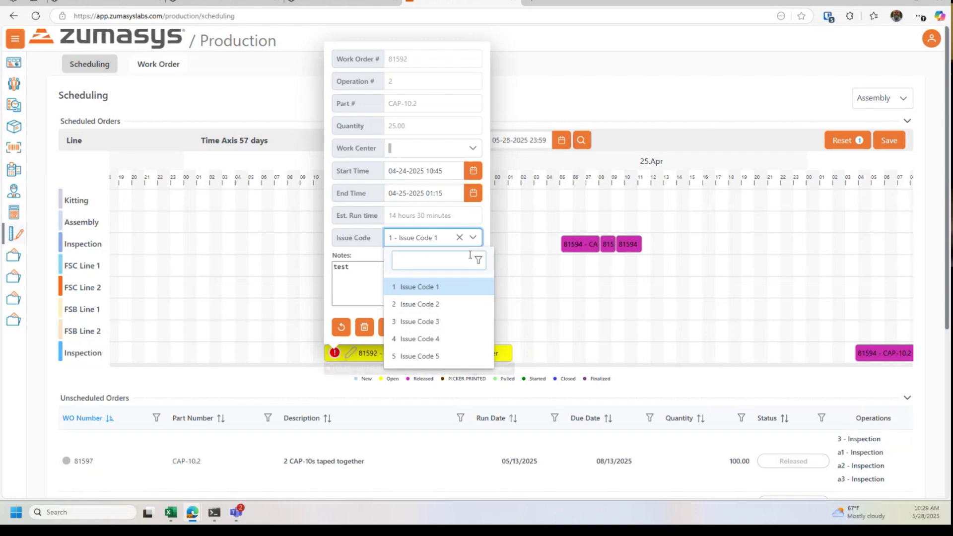
{"action": "left_click", "coordinate": [461, 241]}
{"action": "left_click", "coordinate": [460, 240]}
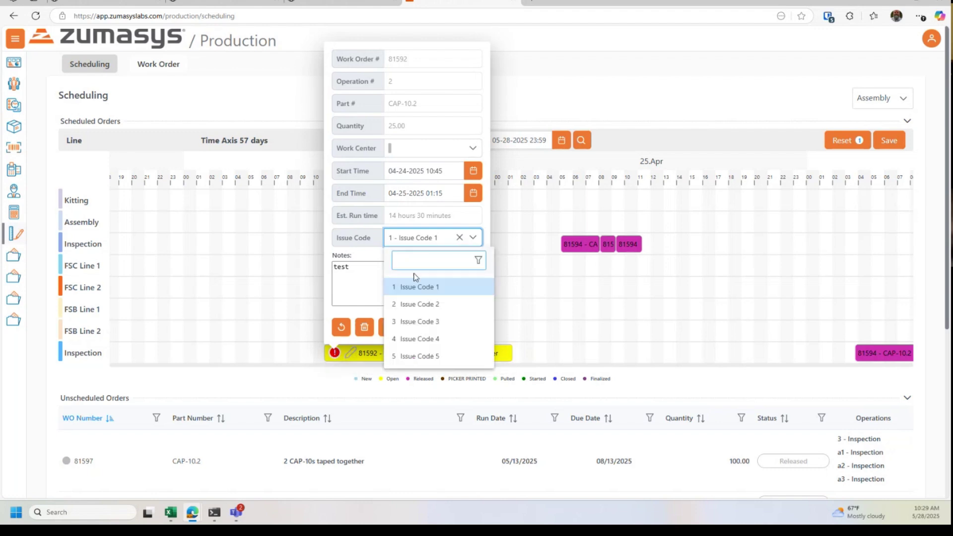
{"action": "left_click", "coordinate": [460, 241]}
{"action": "left_click", "coordinate": [459, 240]}
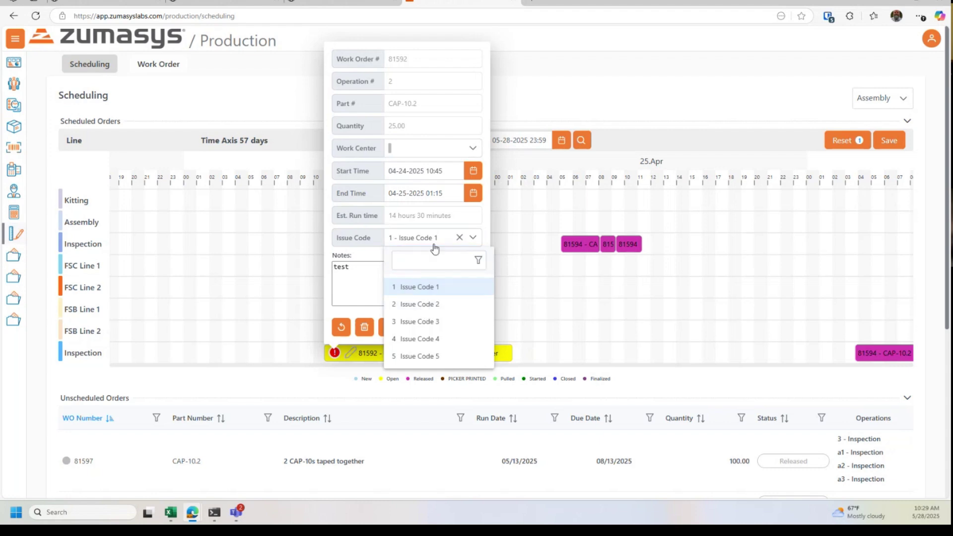
{"action": "left_click", "coordinate": [457, 241]}
{"action": "left_click", "coordinate": [458, 238]}
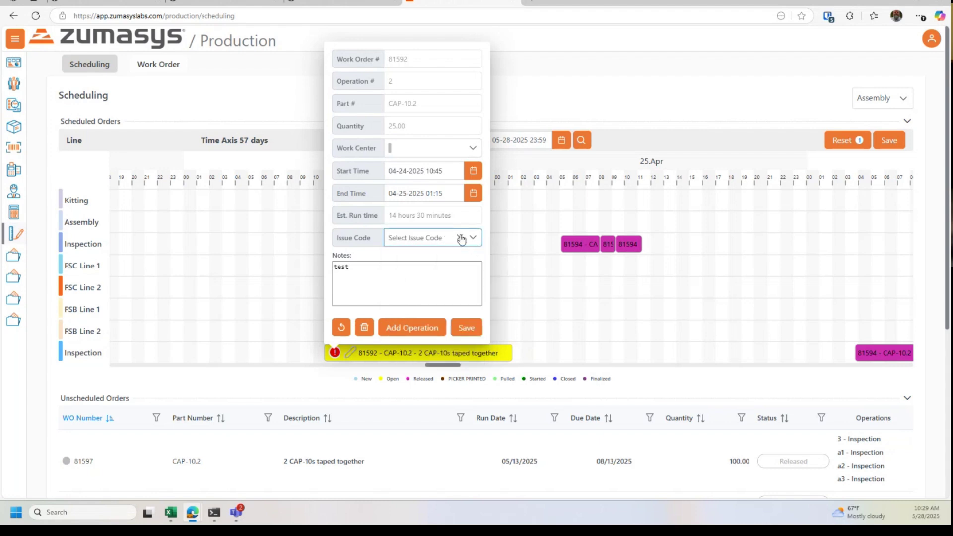
{"action": "left_click", "coordinate": [467, 328]}
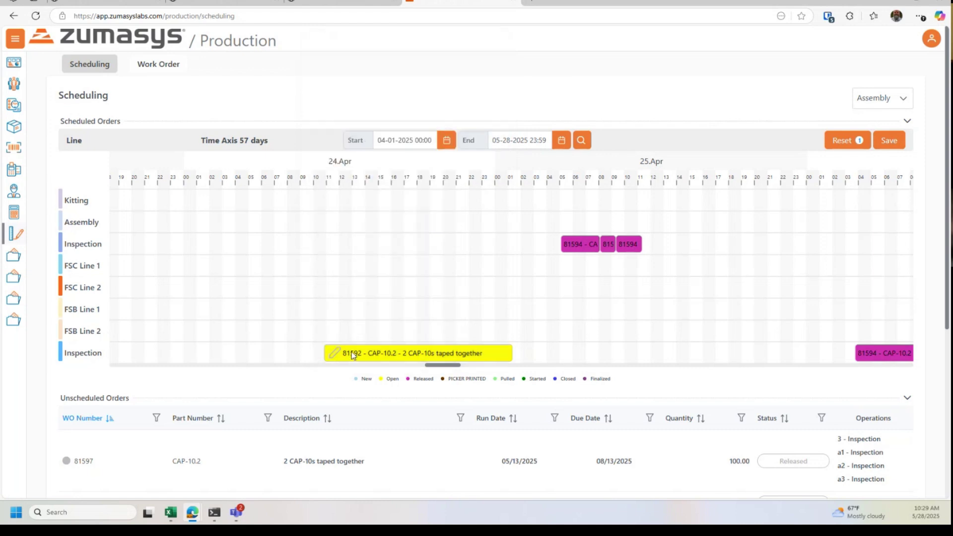
{"action": "left_click", "coordinate": [889, 140]}
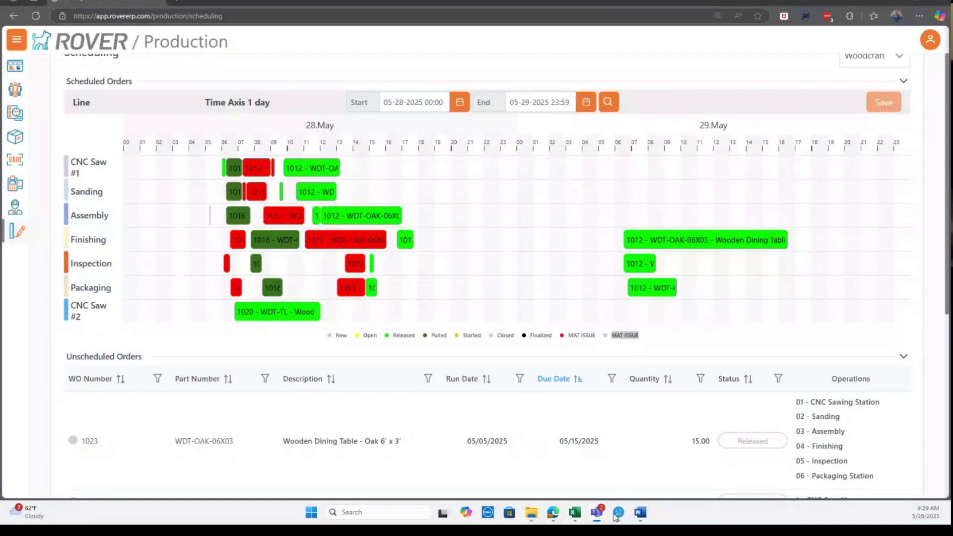
Return to the WO.CONTROL window, widen it, set the scheduling tab layout to Orders, and save the defaults.
{"action": "scroll", "coordinate": [471, 197], "scroll_direction": "up", "scroll_amount": 1}
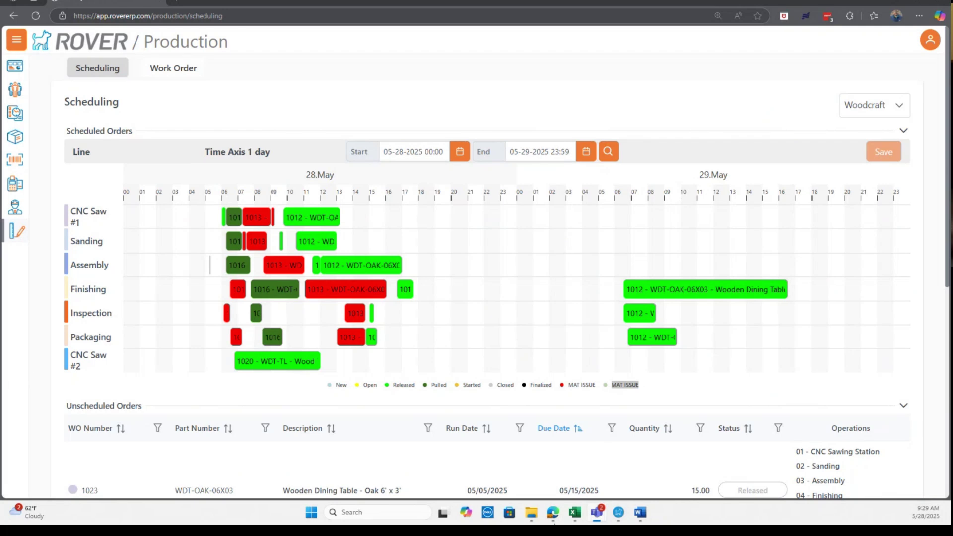
{"action": "left_click", "coordinate": [663, 443]}
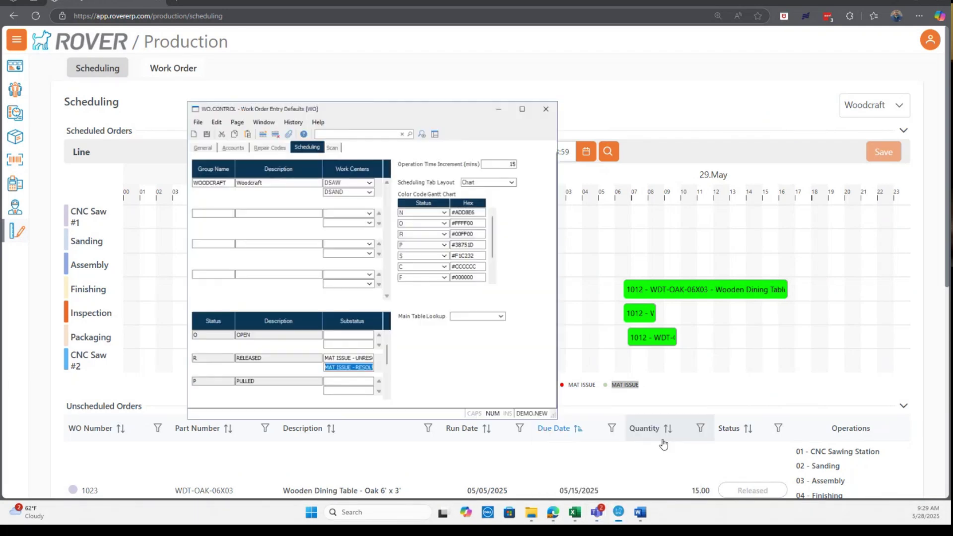
{"action": "left_click_drag", "start_coordinate": [557, 198], "coordinate": [596, 198]}
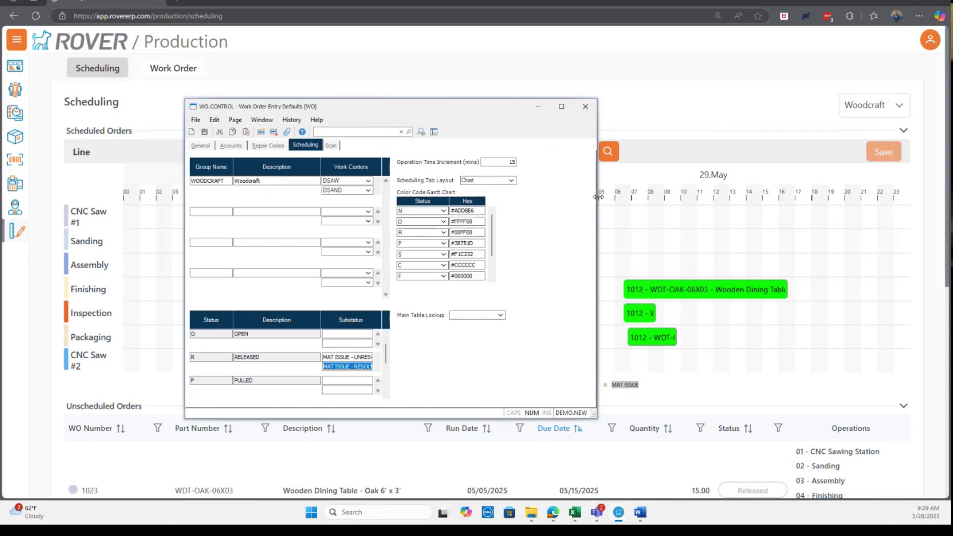
{"action": "left_click", "coordinate": [510, 182]}
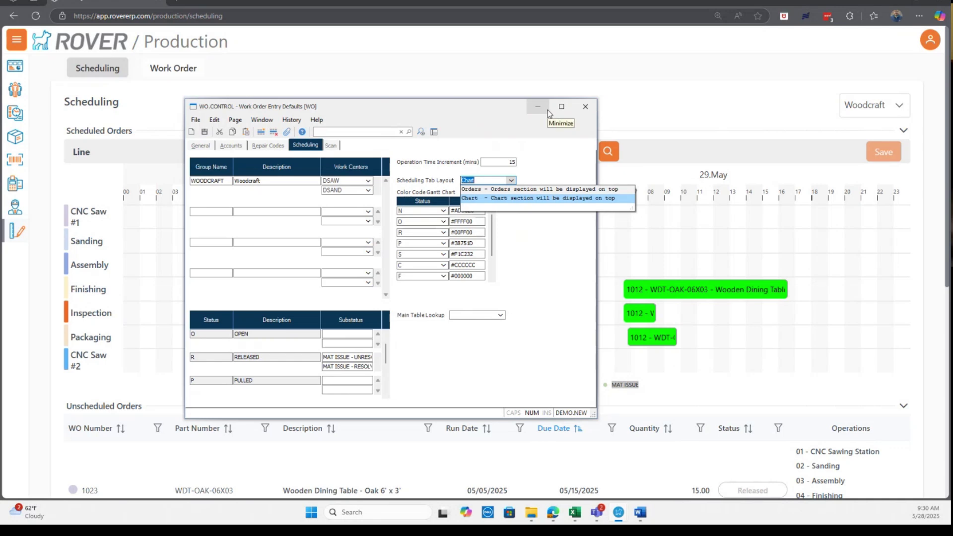
{"action": "left_click", "coordinate": [549, 189]}
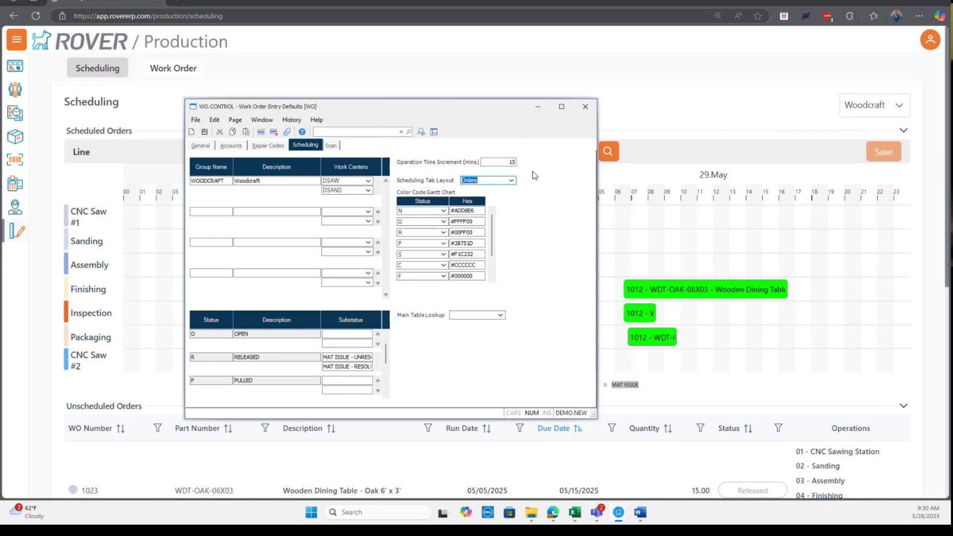
{"action": "left_click", "coordinate": [205, 132]}
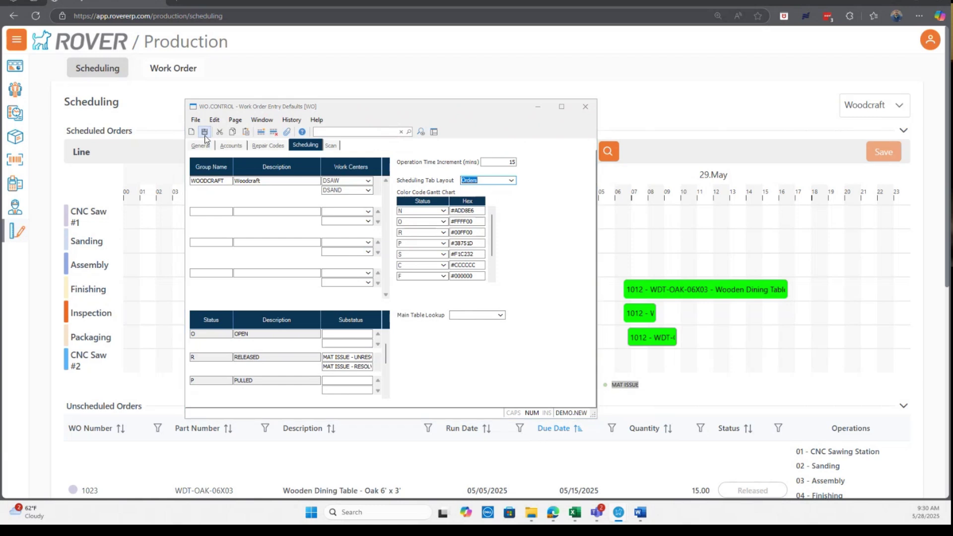
{"action": "left_click", "coordinate": [454, 280]}
Log out of the Rover web application, log back in, and open the Production scheduling page.
{"action": "left_click", "coordinate": [904, 69]}
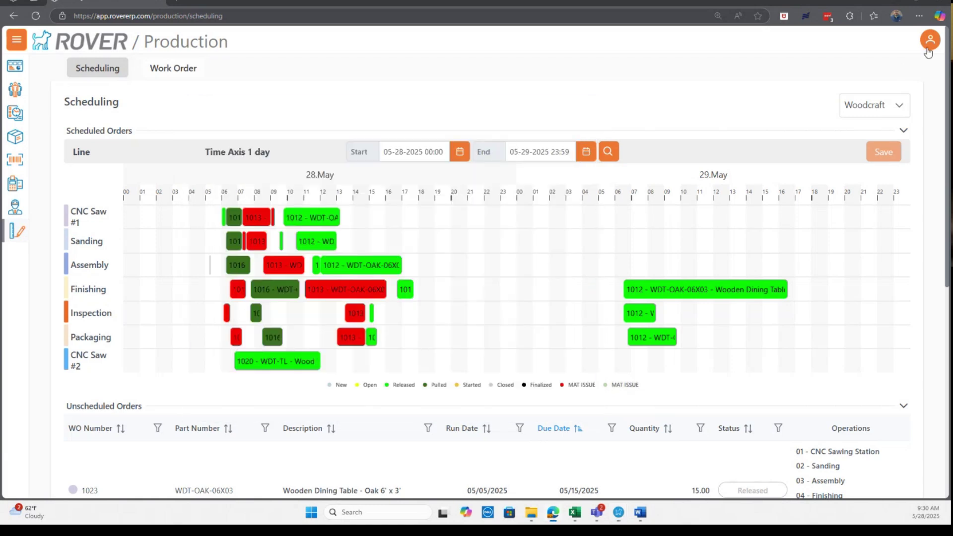
{"action": "left_click", "coordinate": [929, 41]}
{"action": "left_click", "coordinate": [897, 66]}
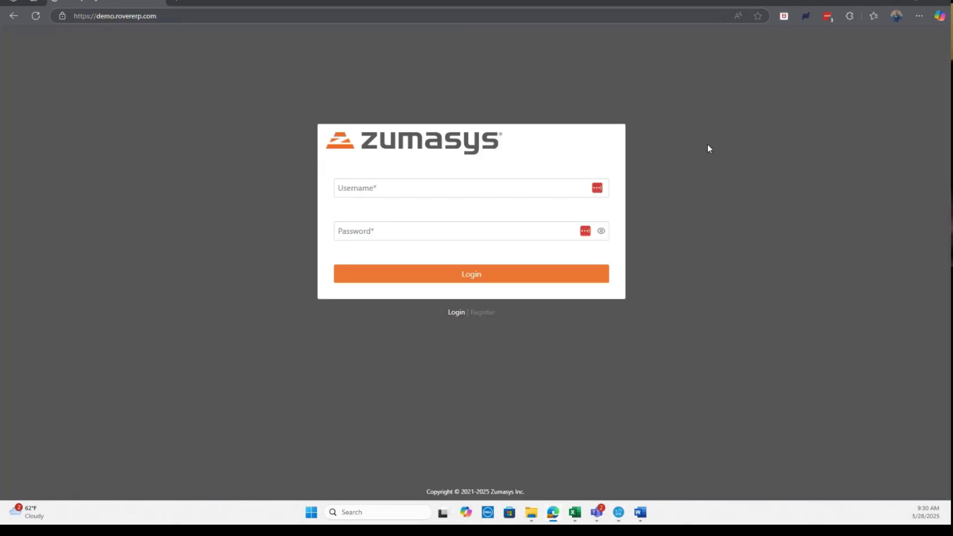
{"action": "left_click", "coordinate": [471, 273]}
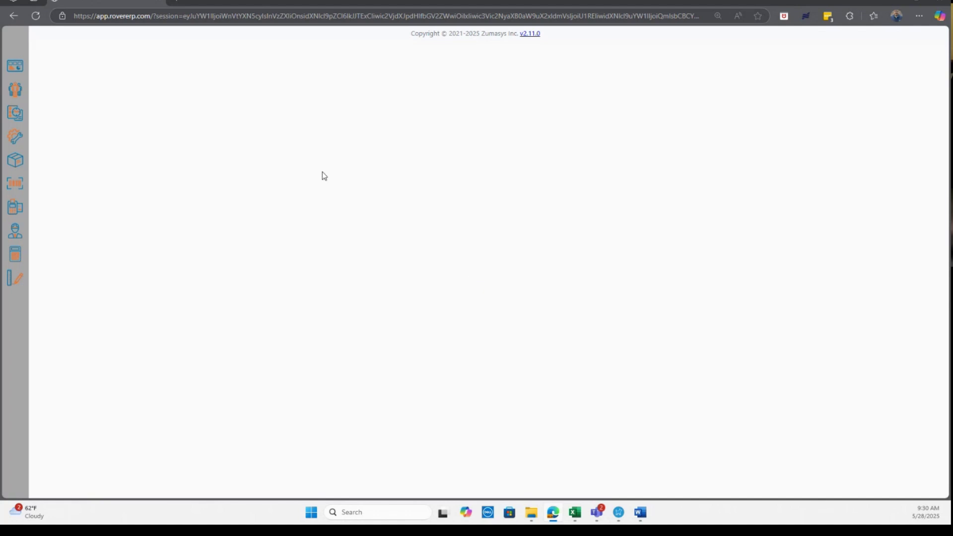
{"action": "left_click", "coordinate": [19, 232]}
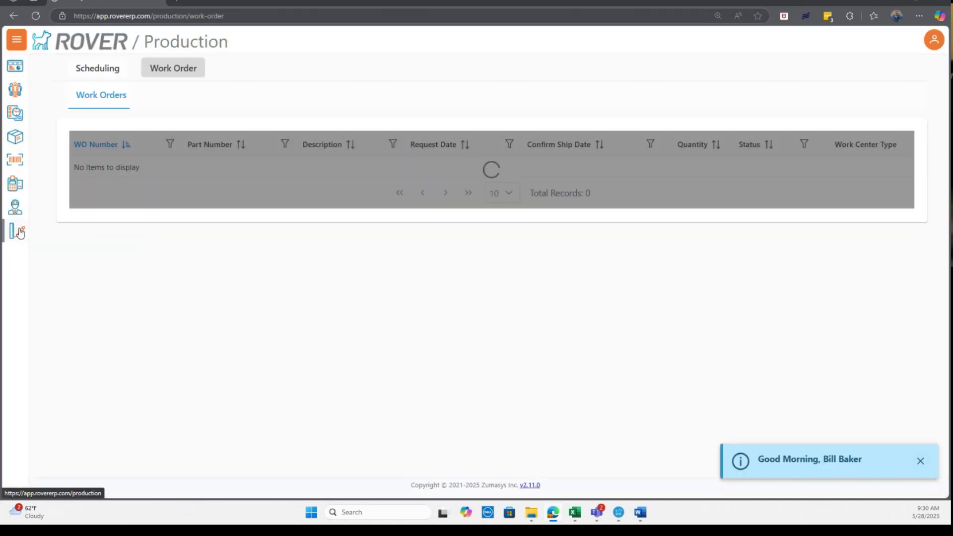
{"action": "left_click", "coordinate": [112, 72]}
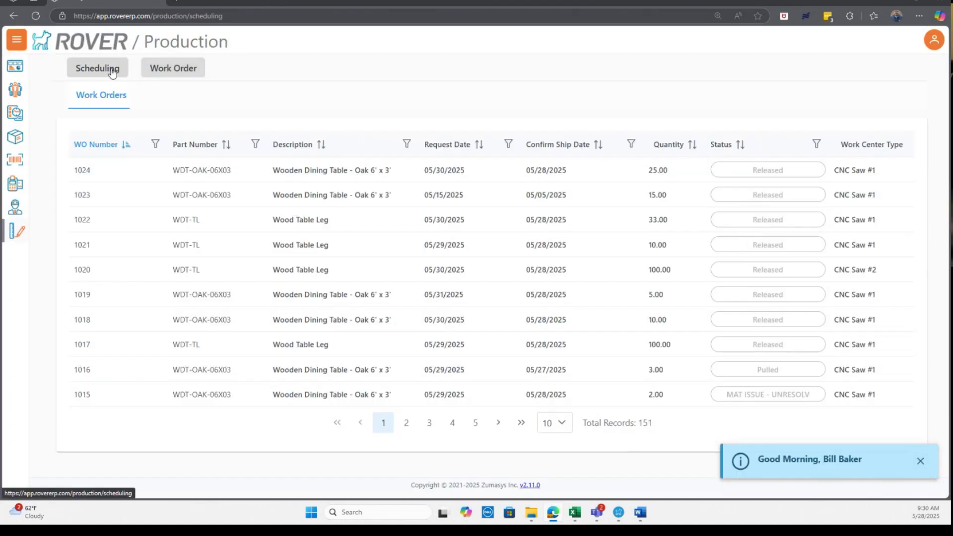
Look over the unscheduled orders and the Gantt chart, and sort the unscheduled orders by ascending due date.
{"action": "scroll", "coordinate": [520, 115], "scroll_direction": "down", "scroll_amount": 2}
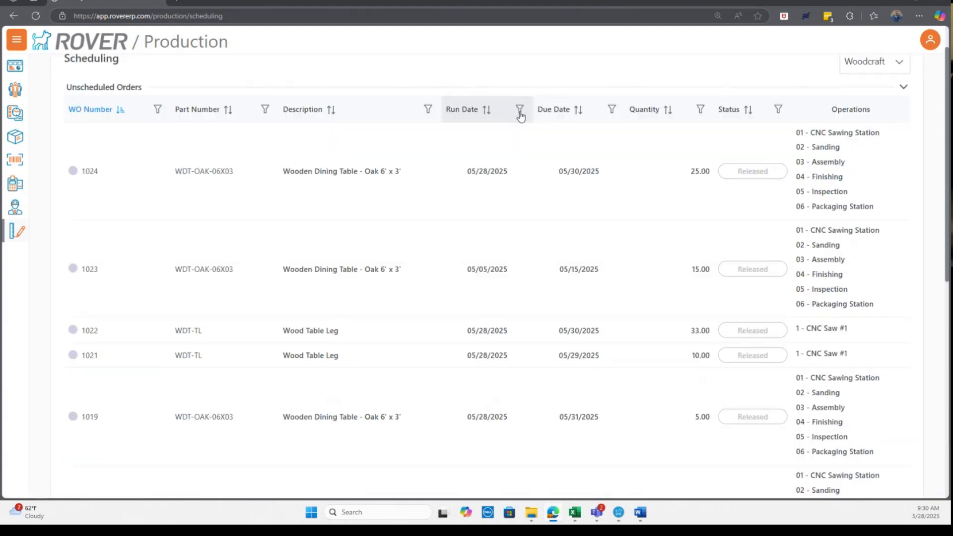
{"action": "scroll", "coordinate": [319, 291], "scroll_direction": "down", "scroll_amount": 10}
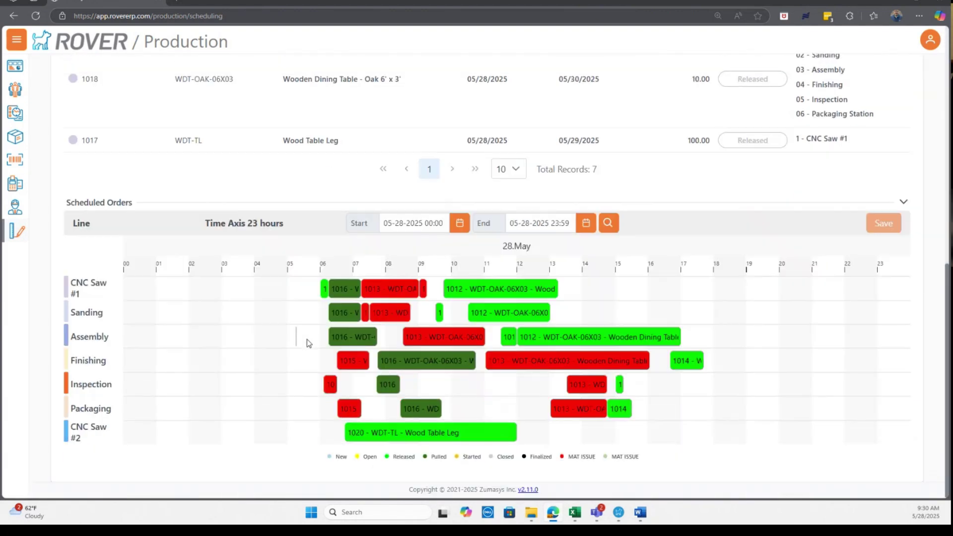
{"action": "scroll", "coordinate": [270, 227], "scroll_direction": "up", "scroll_amount": 10}
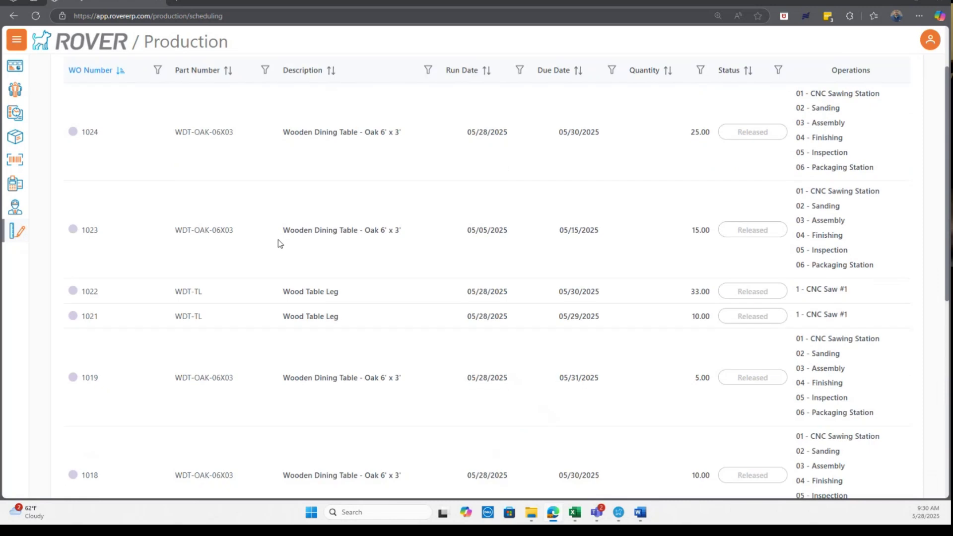
{"action": "scroll", "coordinate": [500, 106], "scroll_direction": "up", "scroll_amount": 2}
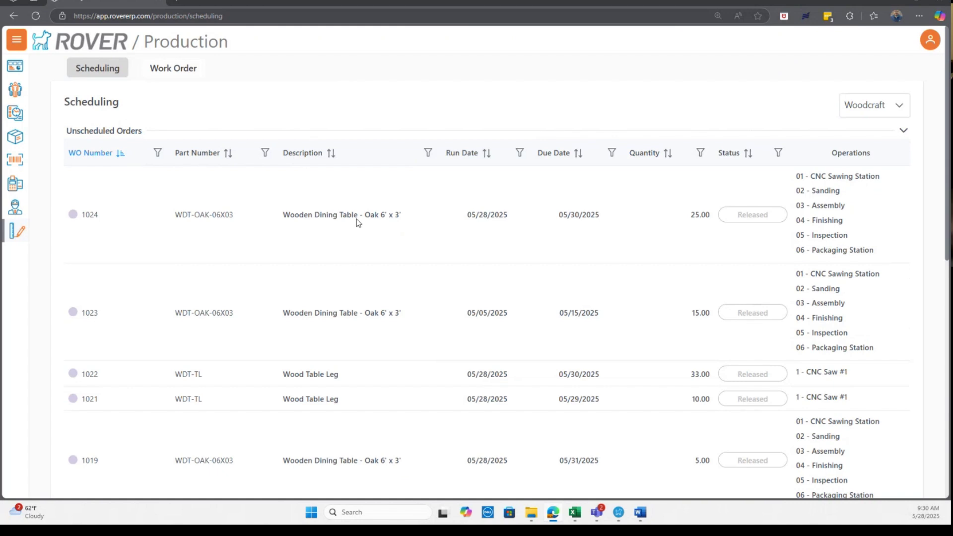
{"action": "left_click", "coordinate": [576, 154]}
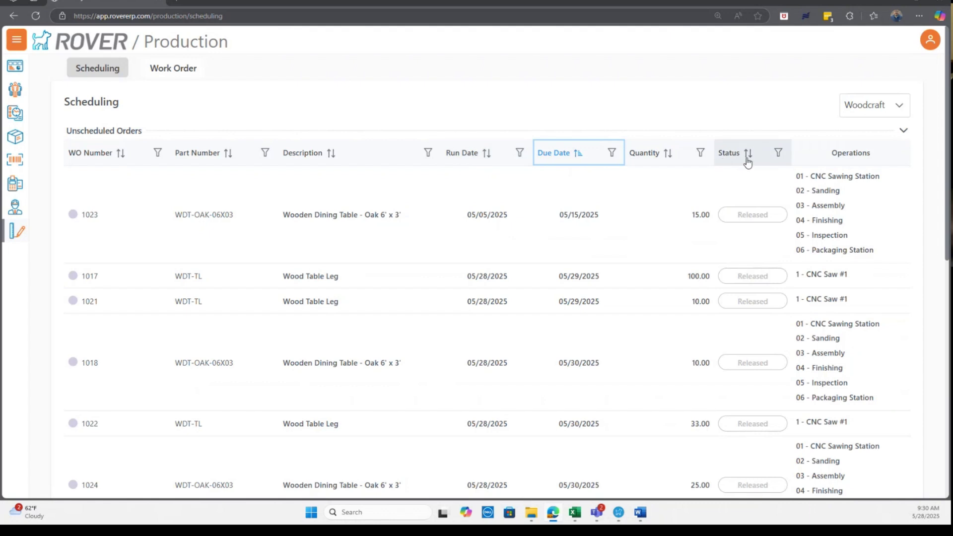
Set the scheduled orders' end date to 05-29-2025 and refresh the Gantt chart for that range.
{"action": "scroll", "coordinate": [709, 144], "scroll_direction": "down", "scroll_amount": 1}
{"action": "scroll", "coordinate": [617, 255], "scroll_direction": "down", "scroll_amount": 10}
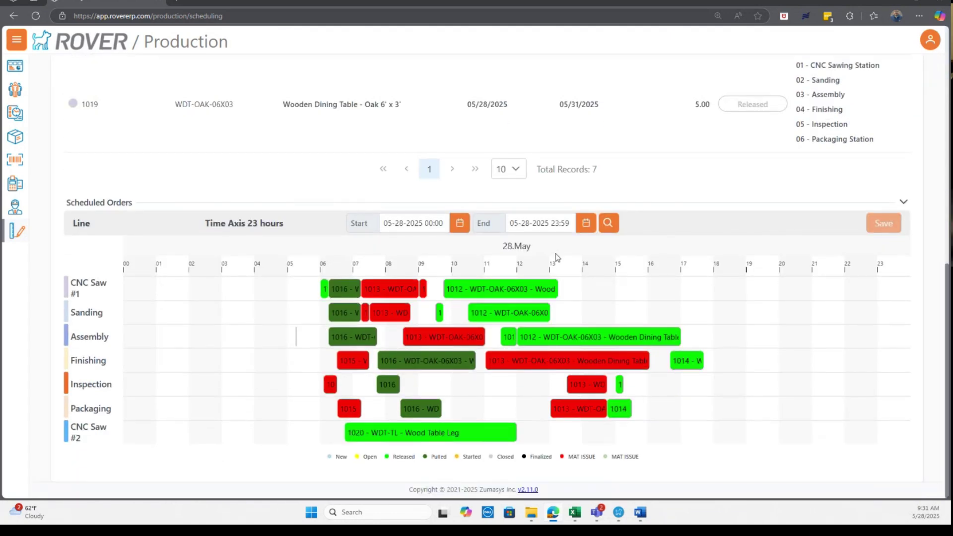
{"action": "left_click", "coordinate": [582, 223]}
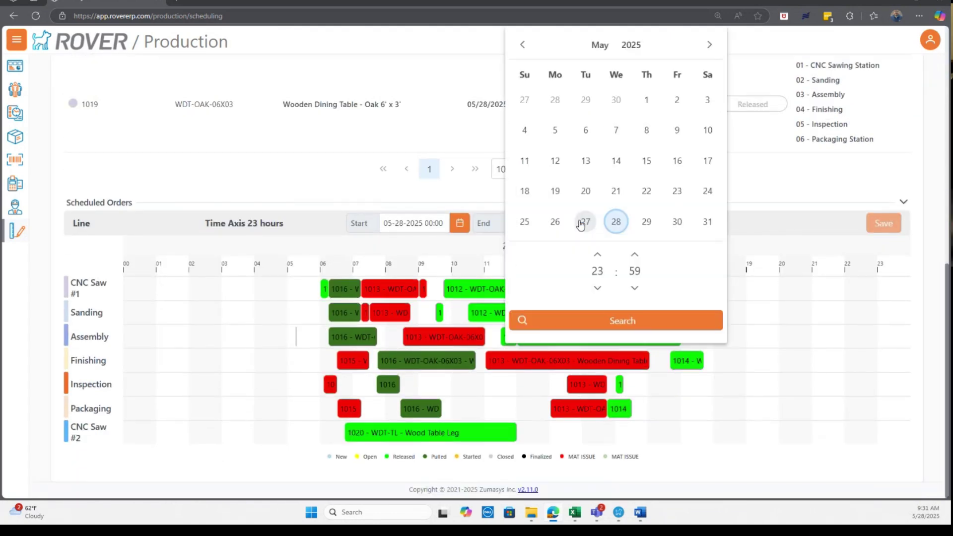
{"action": "left_click", "coordinate": [646, 221]}
{"action": "left_click", "coordinate": [623, 318]}
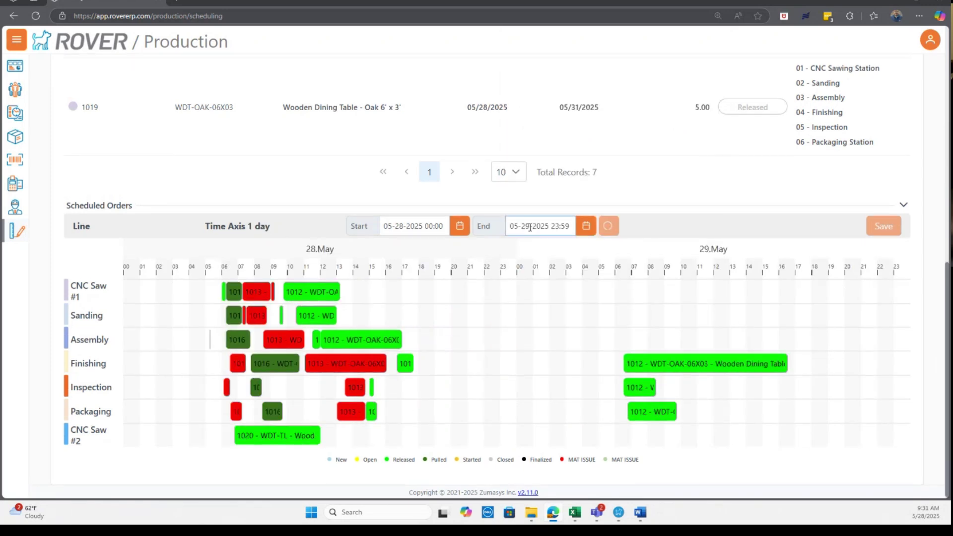
Schedule the 5-piece dining table order due 05/31/2025 on 29 May at about 08:00, and move its Finishing operation earlier to 06:21.
{"action": "scroll", "coordinate": [648, 213], "scroll_direction": "up", "scroll_amount": 2}
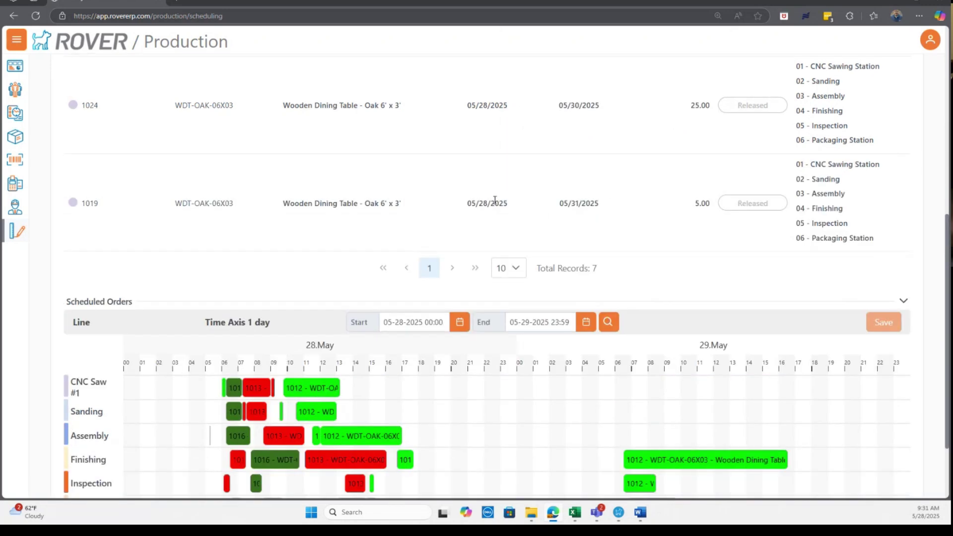
{"action": "left_click_drag", "start_coordinate": [102, 201], "coordinate": [653, 300]}
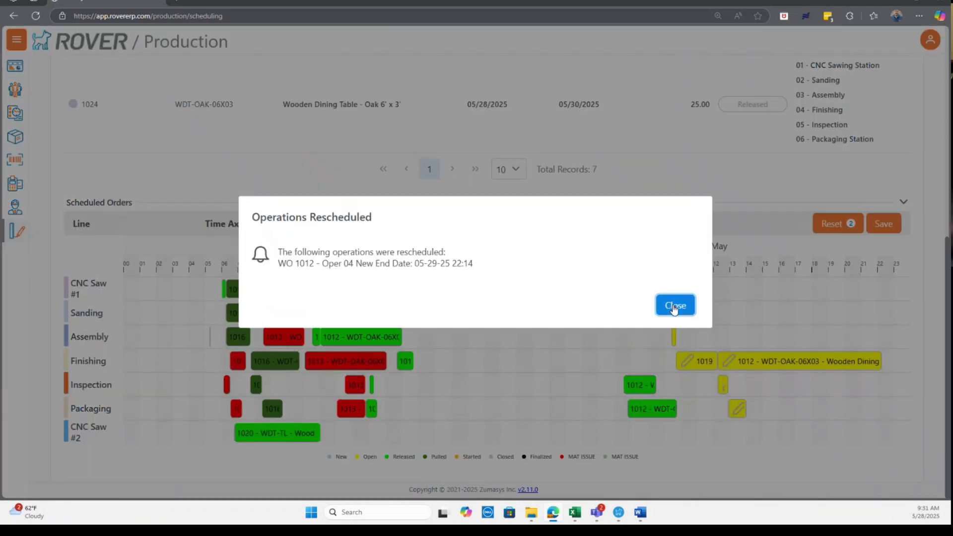
{"action": "left_click", "coordinate": [674, 305]}
{"action": "left_click_drag", "start_coordinate": [749, 359], "coordinate": [697, 363]}
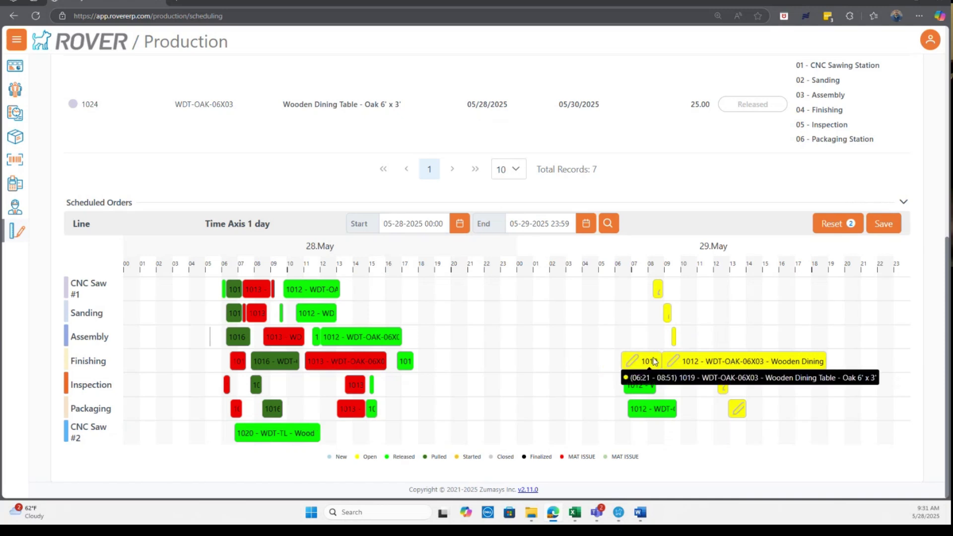
Save the pending schedule changes, and try to place work order 1024's Packaging Station operation on the Finishing line on 29 May.
{"action": "left_click", "coordinate": [873, 229]}
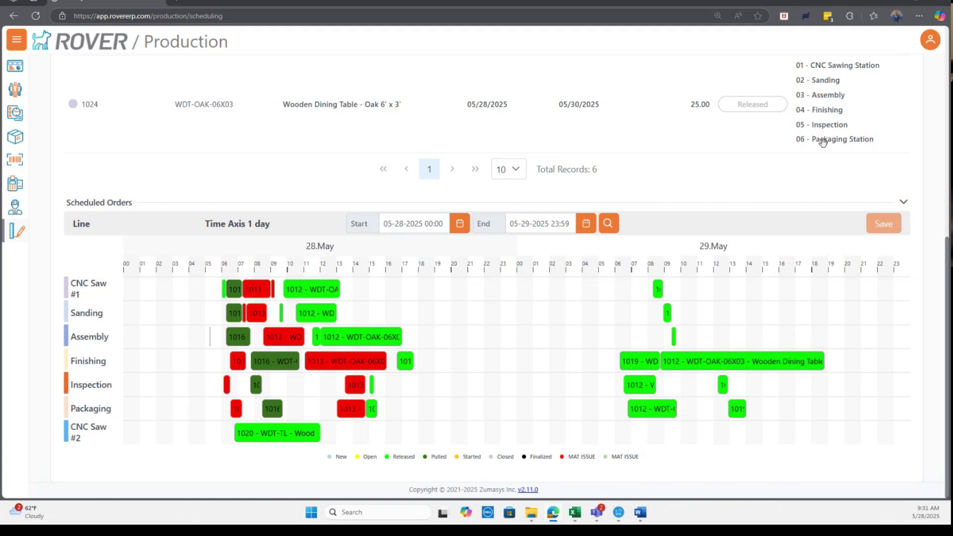
{"action": "left_click_drag", "start_coordinate": [825, 142], "coordinate": [663, 367]}
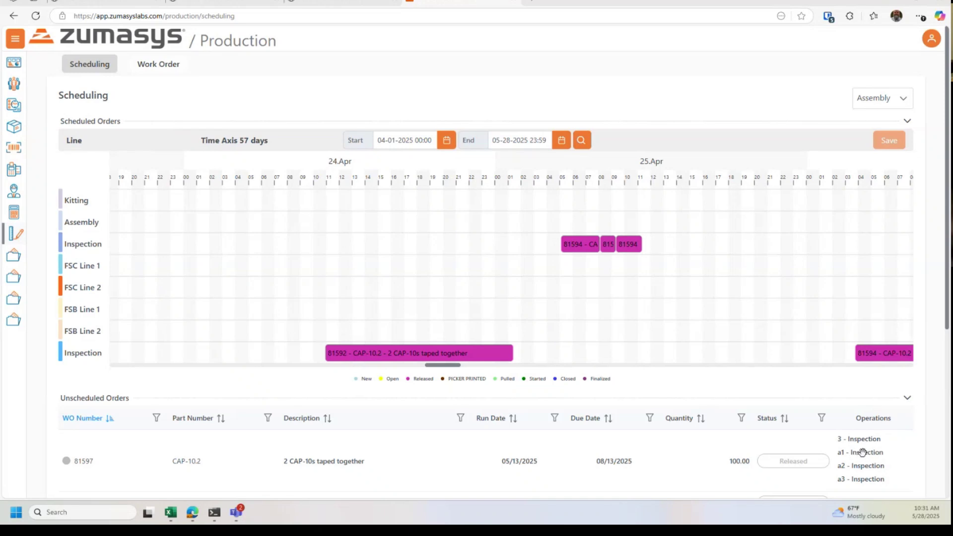
{"action": "left_click_drag", "start_coordinate": [862, 452], "coordinate": [374, 233]}
{"action": "scroll", "coordinate": [545, 348], "scroll_direction": "down", "scroll_amount": 2}
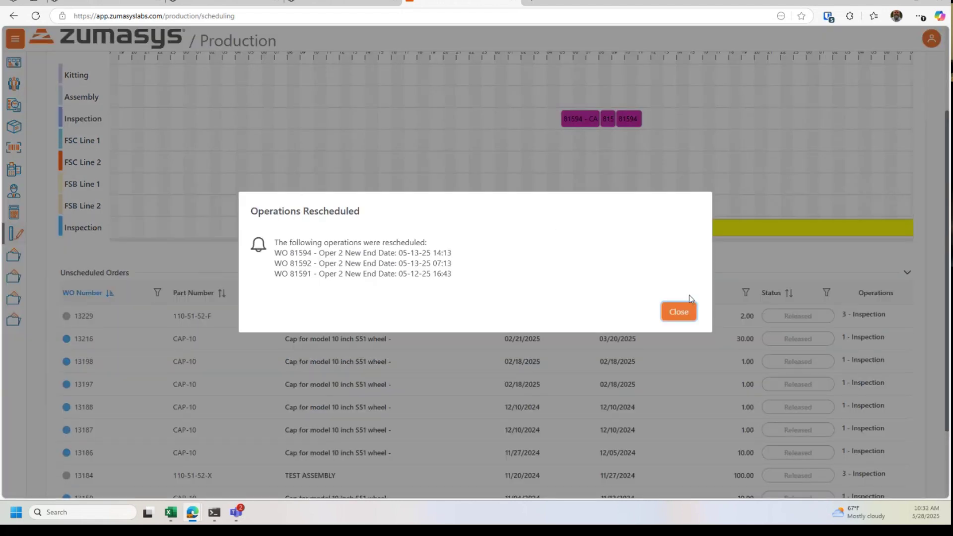
{"action": "left_click", "coordinate": [679, 312]}
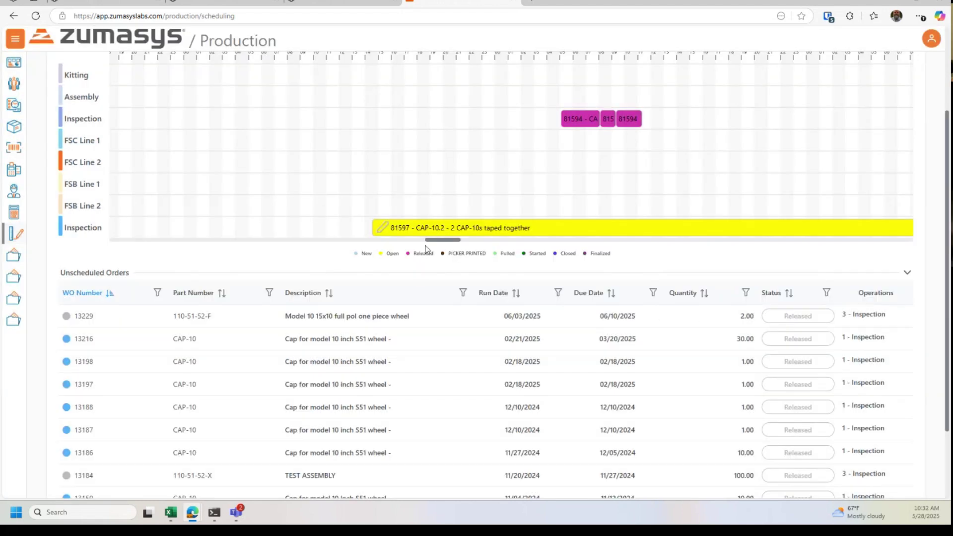
{"action": "left_click_drag", "start_coordinate": [449, 242], "coordinate": [694, 249]}
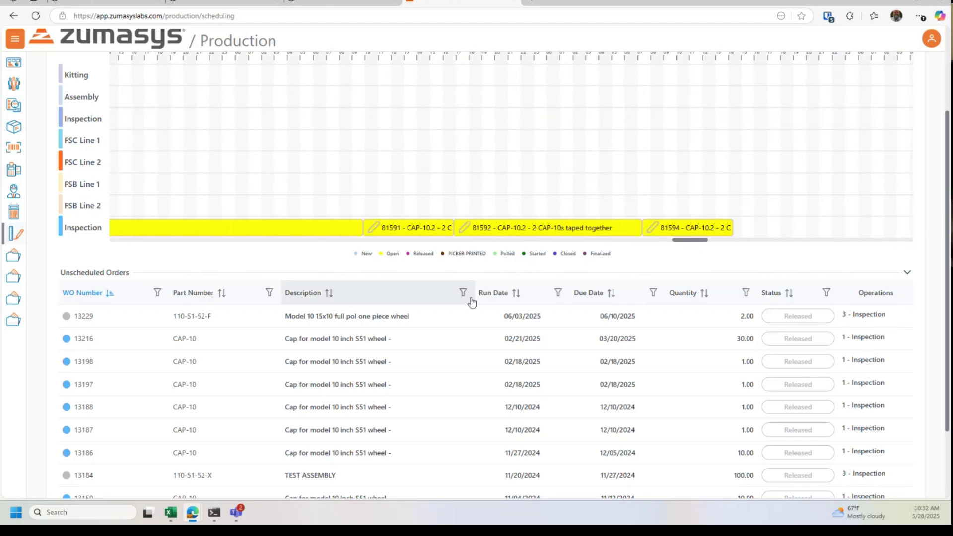
{"action": "scroll", "coordinate": [821, 196], "scroll_direction": "up", "scroll_amount": 3}
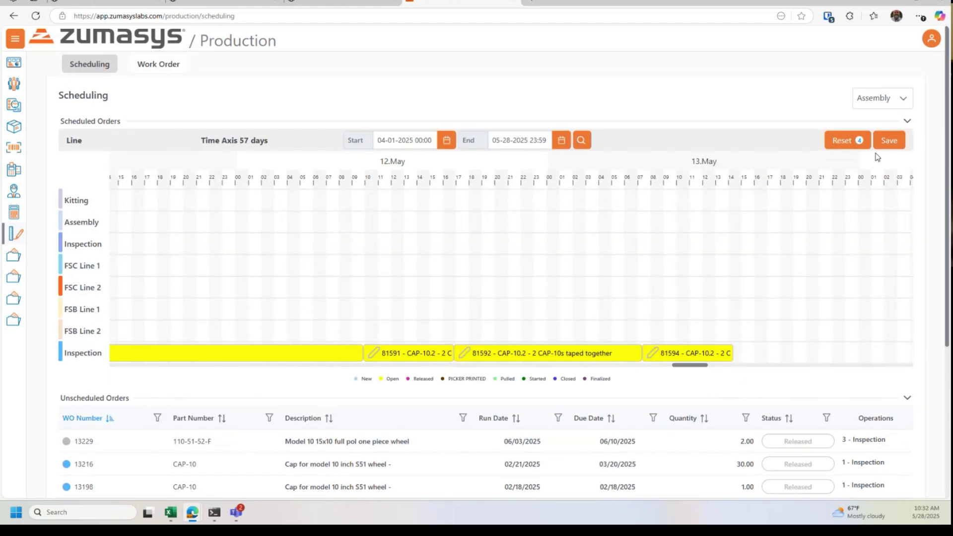
{"action": "left_click", "coordinate": [847, 142]}
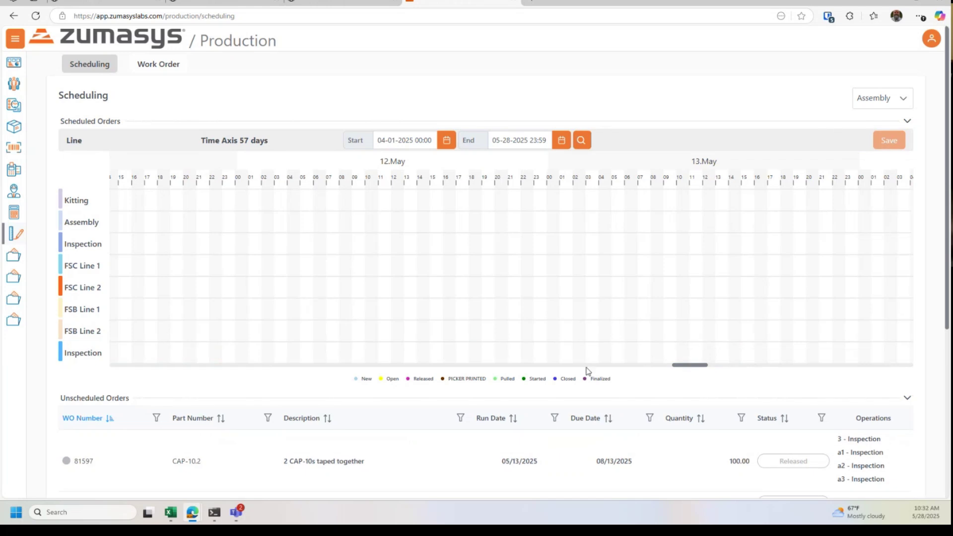
Try to schedule the a1 Inspection operation of work order 81597 on a line outside its valid inspection work centers.
{"action": "left_click_drag", "start_coordinate": [687, 365], "coordinate": [425, 370]}
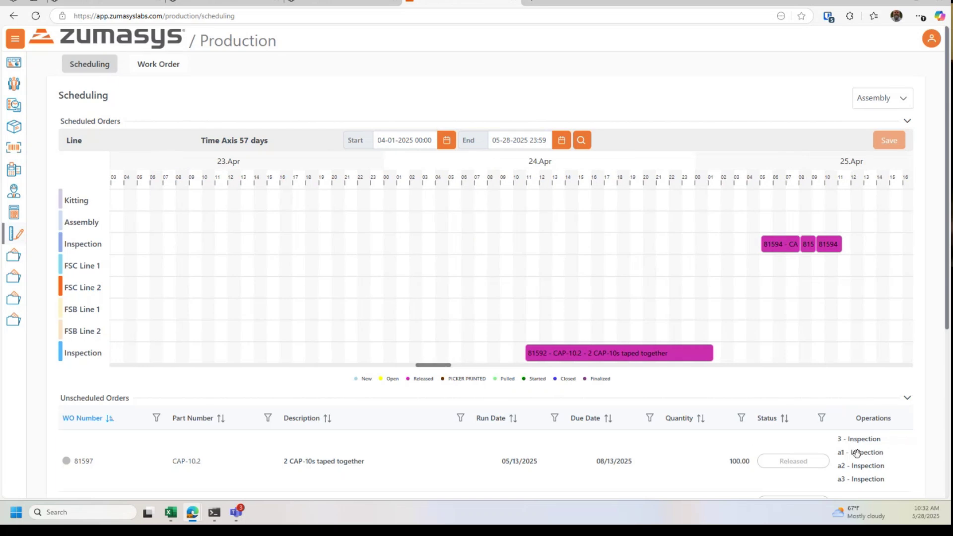
{"action": "scroll", "coordinate": [853, 436], "scroll_direction": "down", "scroll_amount": 3}
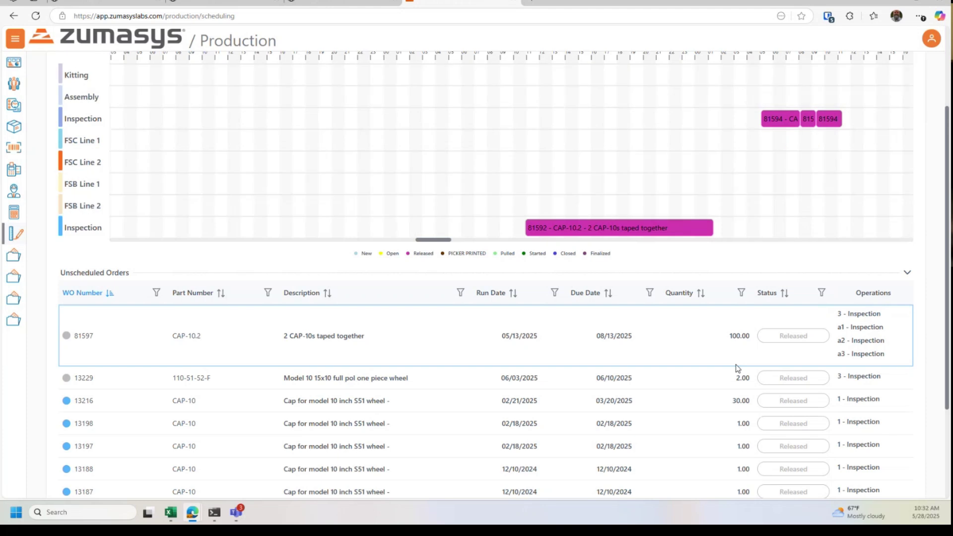
{"action": "left_click_drag", "start_coordinate": [736, 368], "coordinate": [911, 332]}
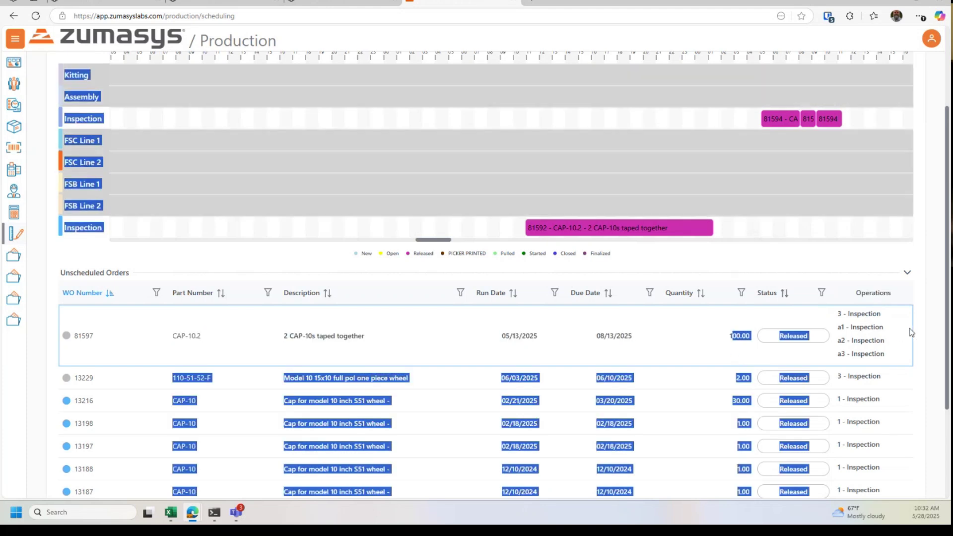
{"action": "left_click", "coordinate": [913, 331]}
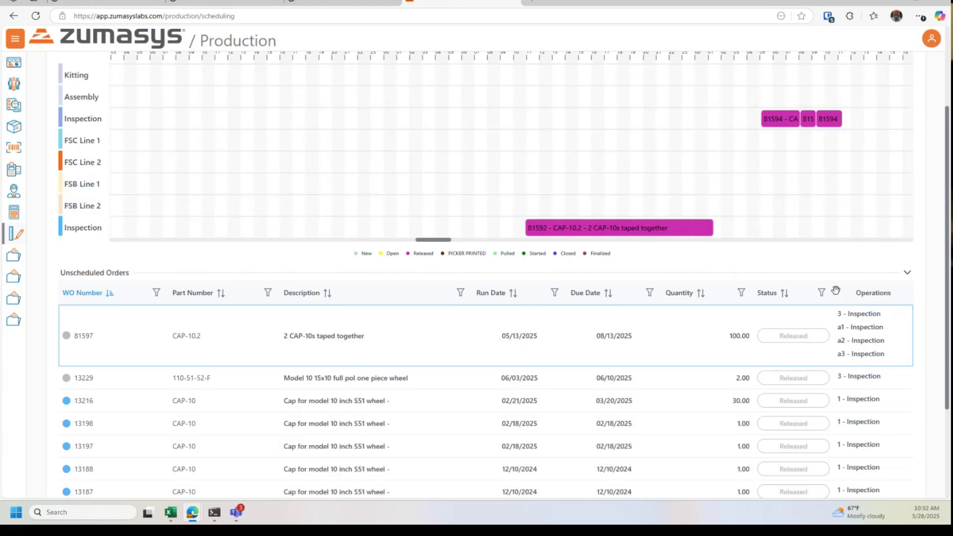
{"action": "left_click_drag", "start_coordinate": [849, 326], "coordinate": [793, 231]}
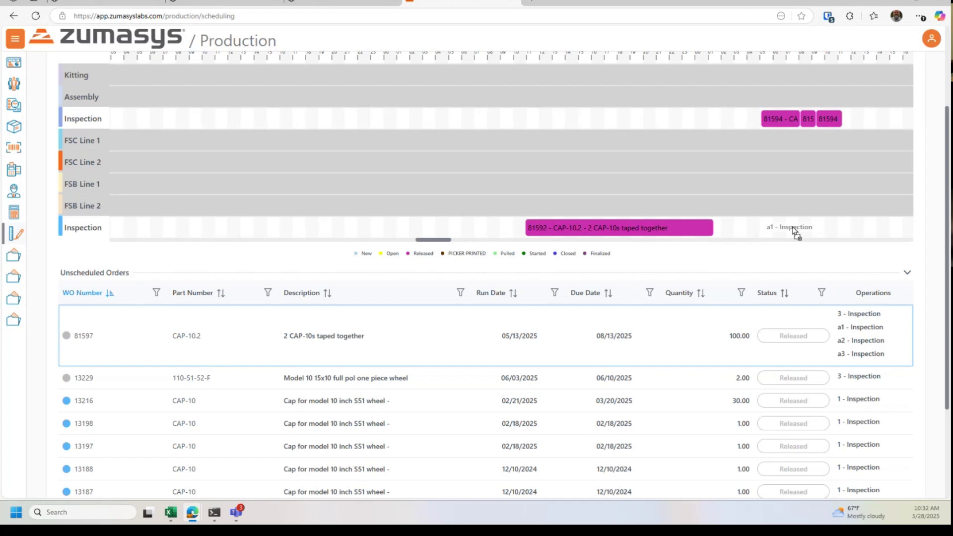
{"action": "left_click_drag", "start_coordinate": [793, 230], "coordinate": [601, 144]}
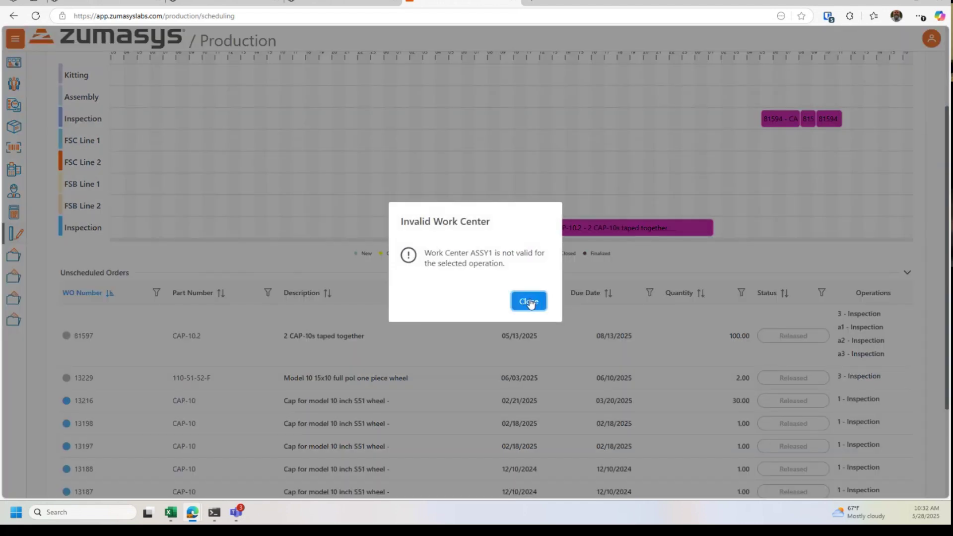
{"action": "left_click", "coordinate": [529, 301]}
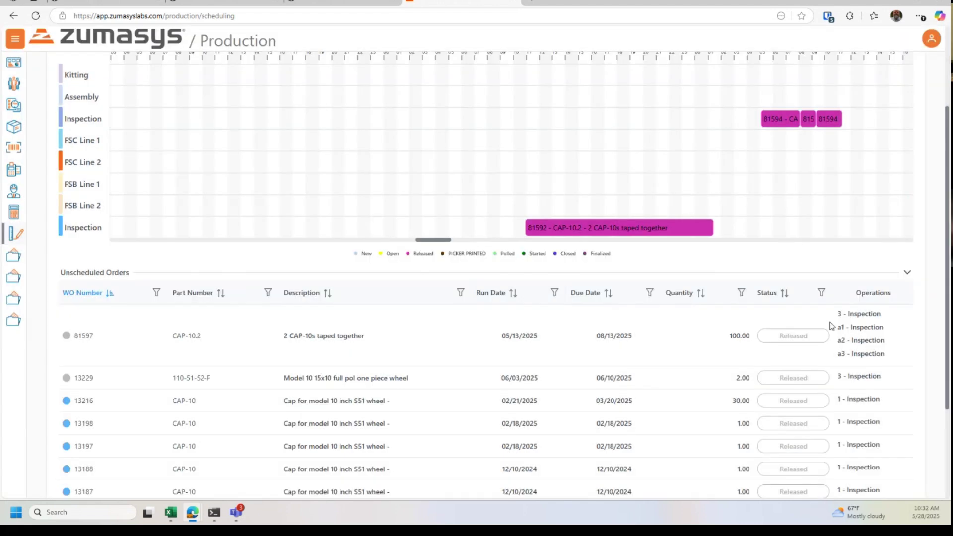
Schedule the a1 Inspection operation of work order 81597 on the lowest Inspection line on 24 April at about 13:00, over order 81592.
{"action": "left_click_drag", "start_coordinate": [860, 327], "coordinate": [494, 234]}
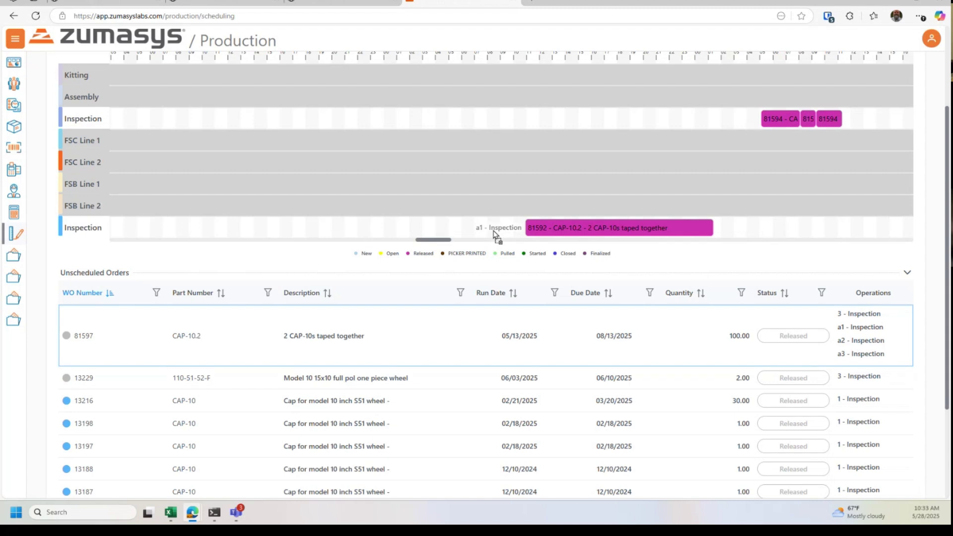
{"action": "left_click_drag", "start_coordinate": [494, 231], "coordinate": [556, 229]}
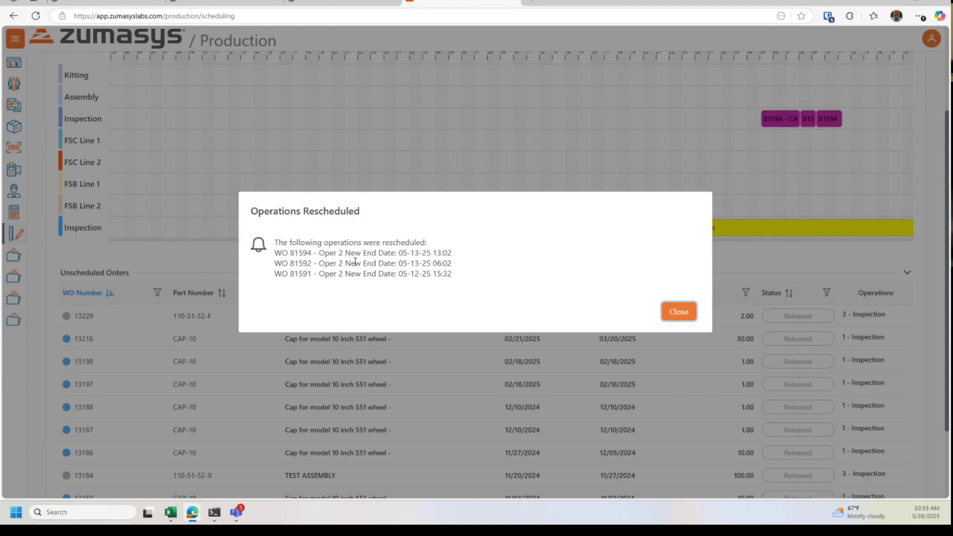
{"action": "left_click", "coordinate": [679, 311]}
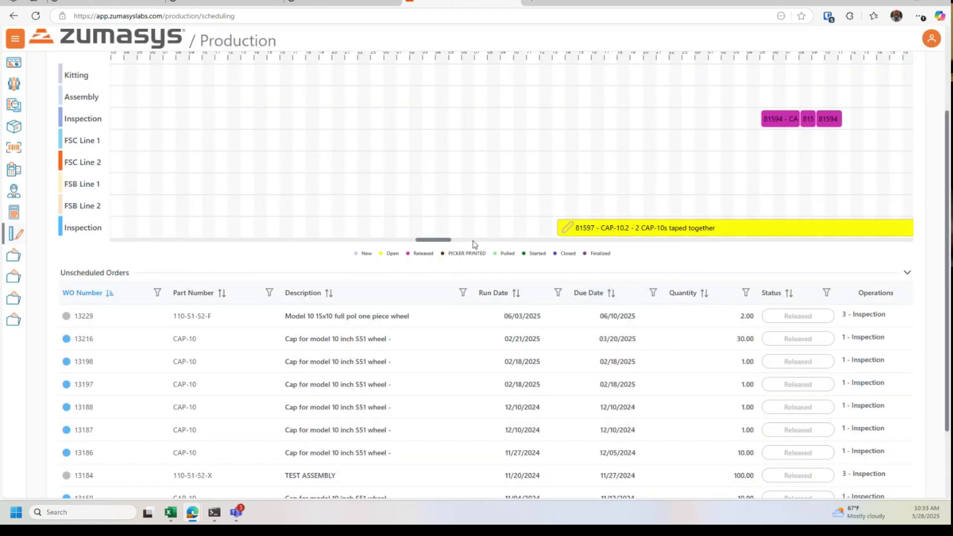
Check the new positions of orders 81591, 81592, 81594 and 81597 on the Inspection line, and save the schedule.
{"action": "left_click_drag", "start_coordinate": [452, 241], "coordinate": [460, 242]}
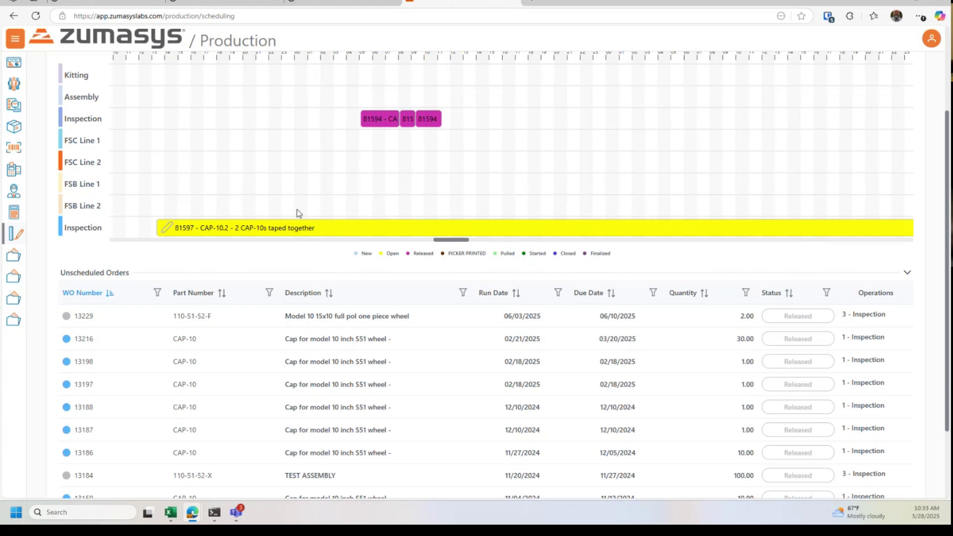
{"action": "mouse_move", "coordinate": [285, 229]}
{"action": "left_click_drag", "start_coordinate": [439, 245], "coordinate": [685, 265]}
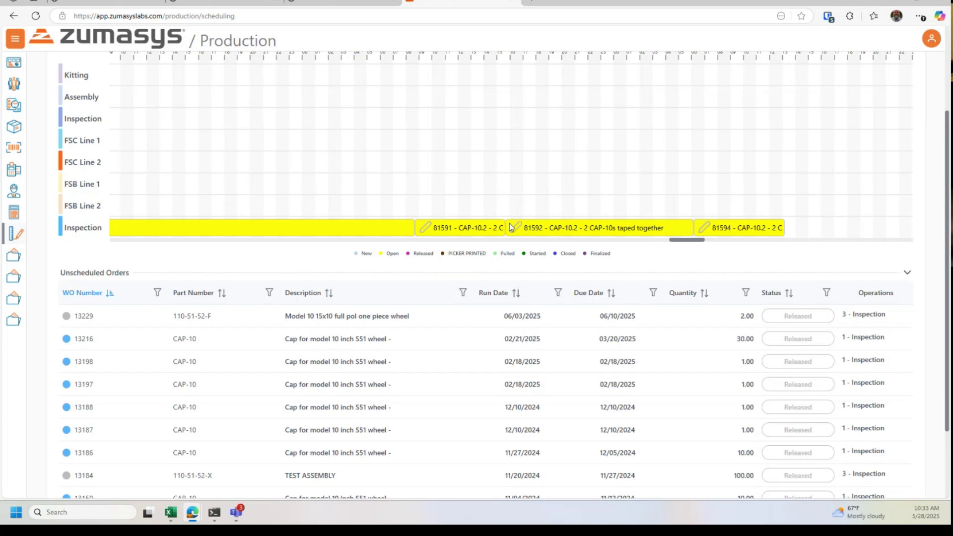
{"action": "left_click_drag", "start_coordinate": [697, 243], "coordinate": [725, 245]}
{"action": "scroll", "coordinate": [777, 208], "scroll_direction": "up", "scroll_amount": 3}
{"action": "left_click", "coordinate": [886, 140]}
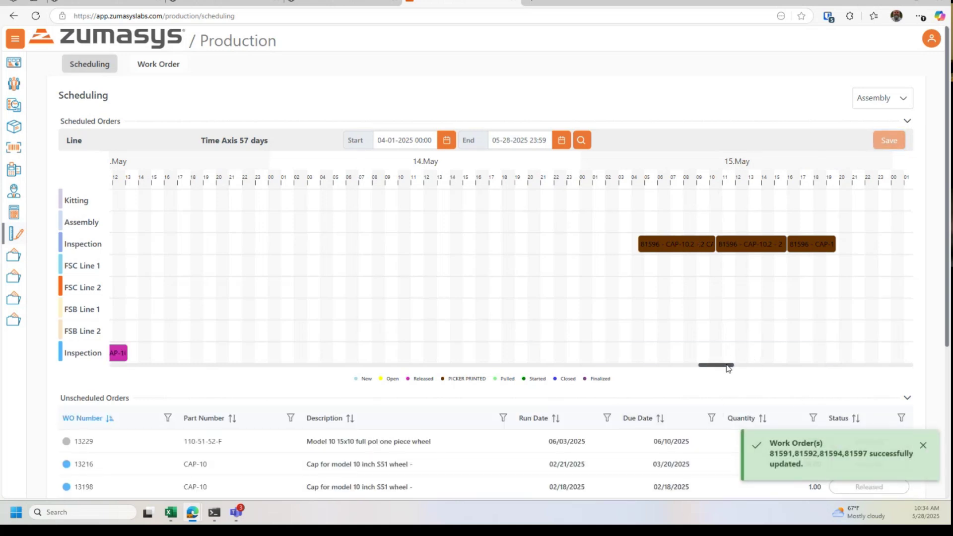
{"action": "left_click_drag", "start_coordinate": [725, 364], "coordinate": [561, 373]}
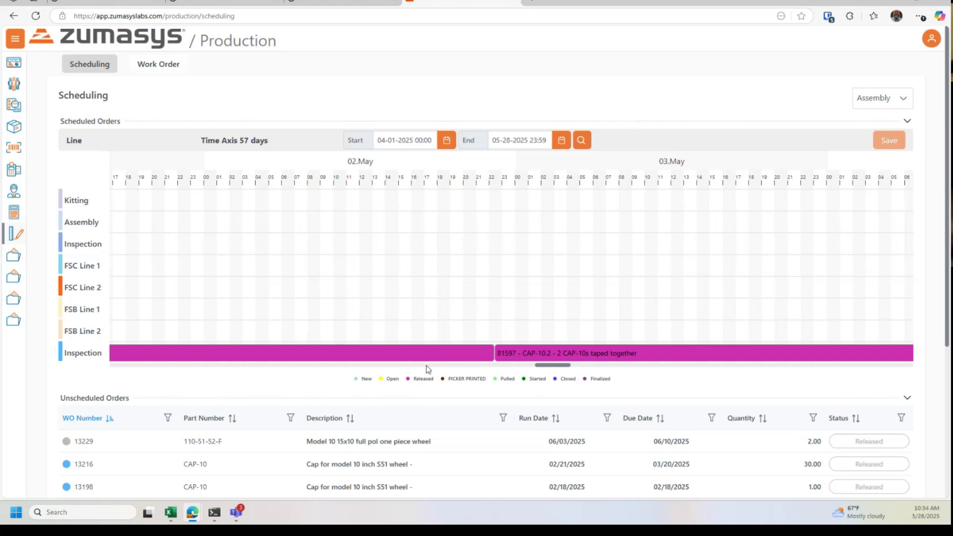
{"action": "mouse_move", "coordinate": [430, 355]}
Switch to the Production scheduling page of the Rover development site.
{"action": "left_click", "coordinate": [113, 2]}
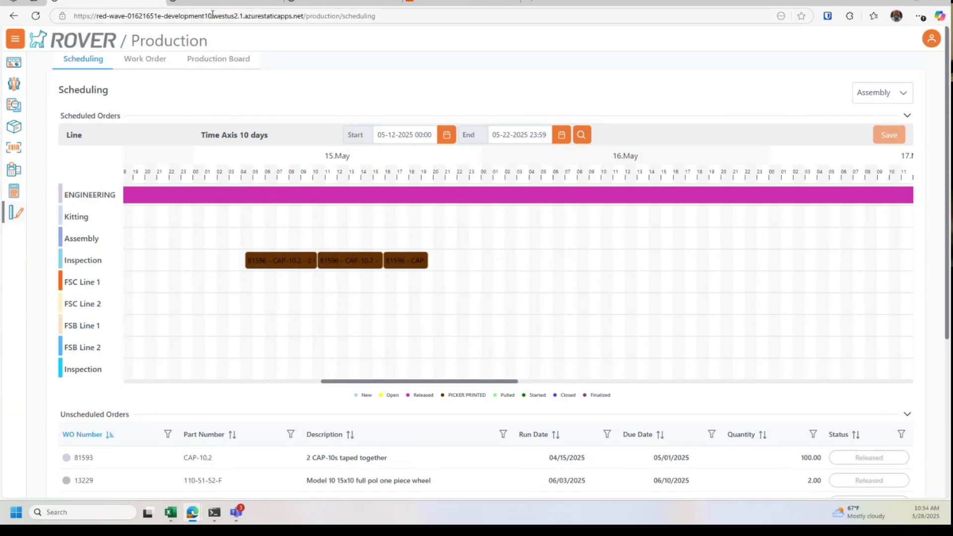
{"action": "mouse_move", "coordinate": [214, 7]}
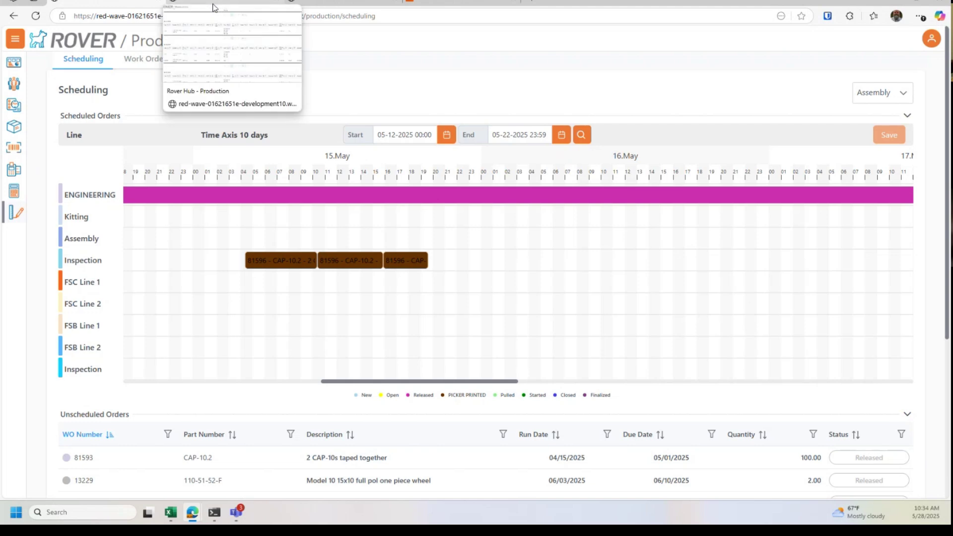